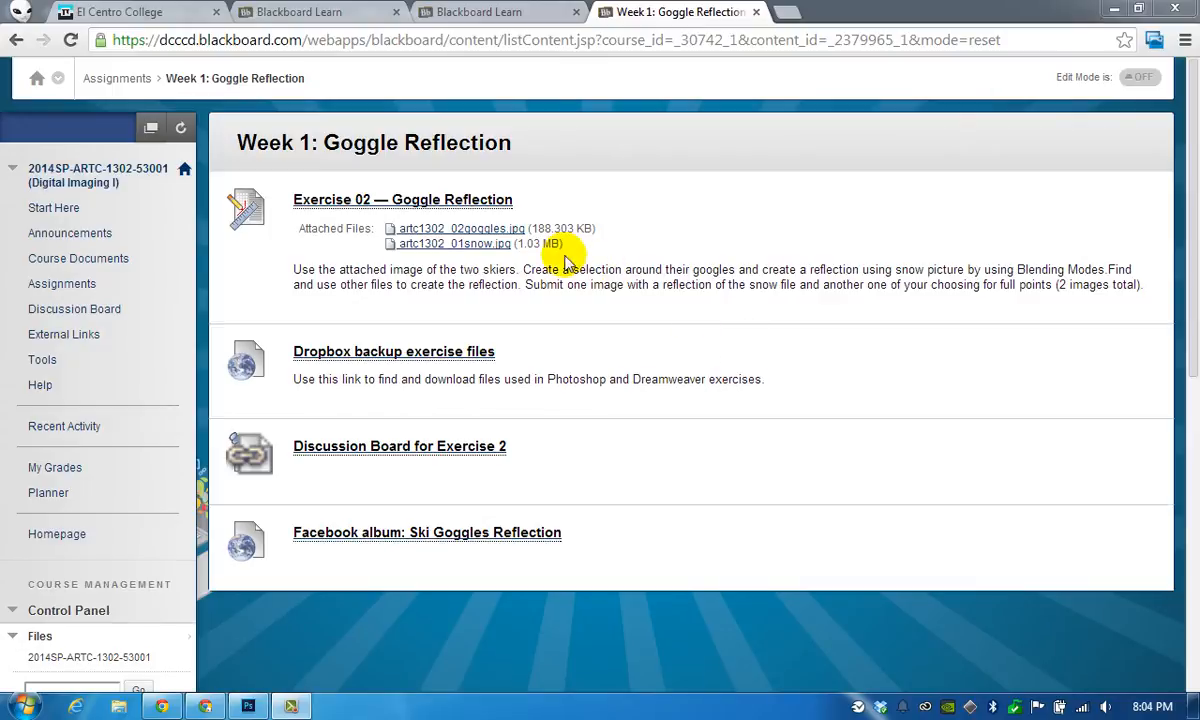
Save the attached exercise images artc1302_02goggles.jpg and artc1302_01snow.jpg to the Desktop.
right_click(497, 234)
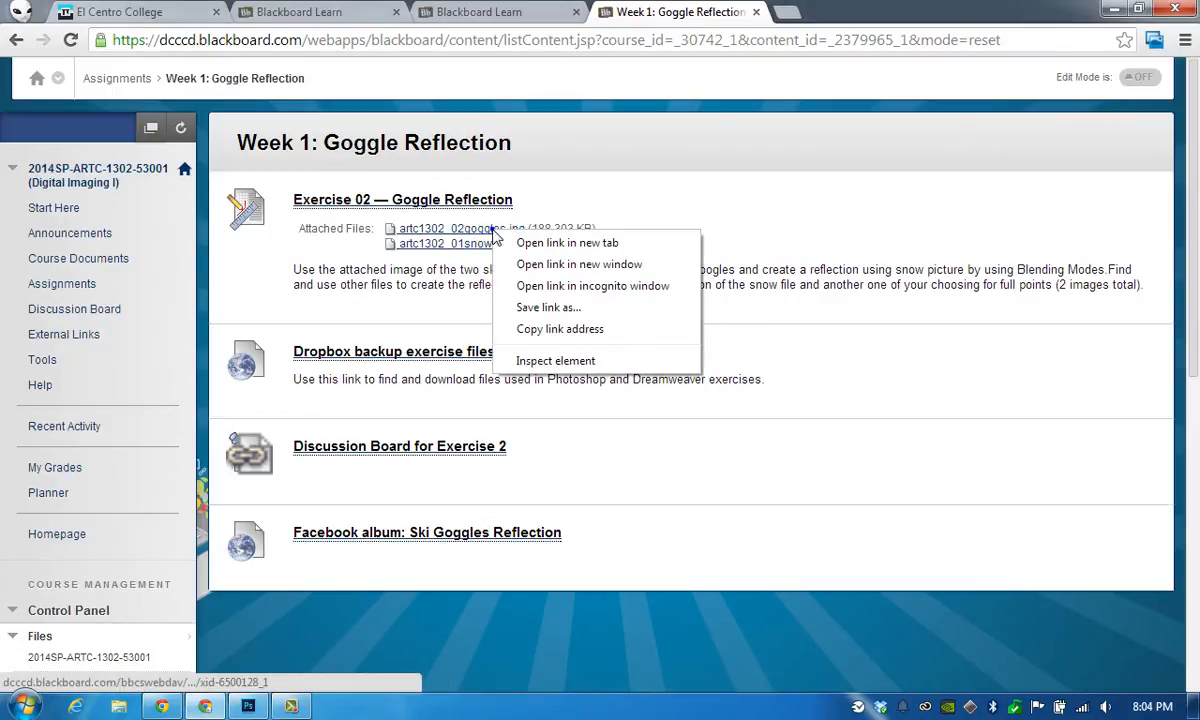
click(558, 305)
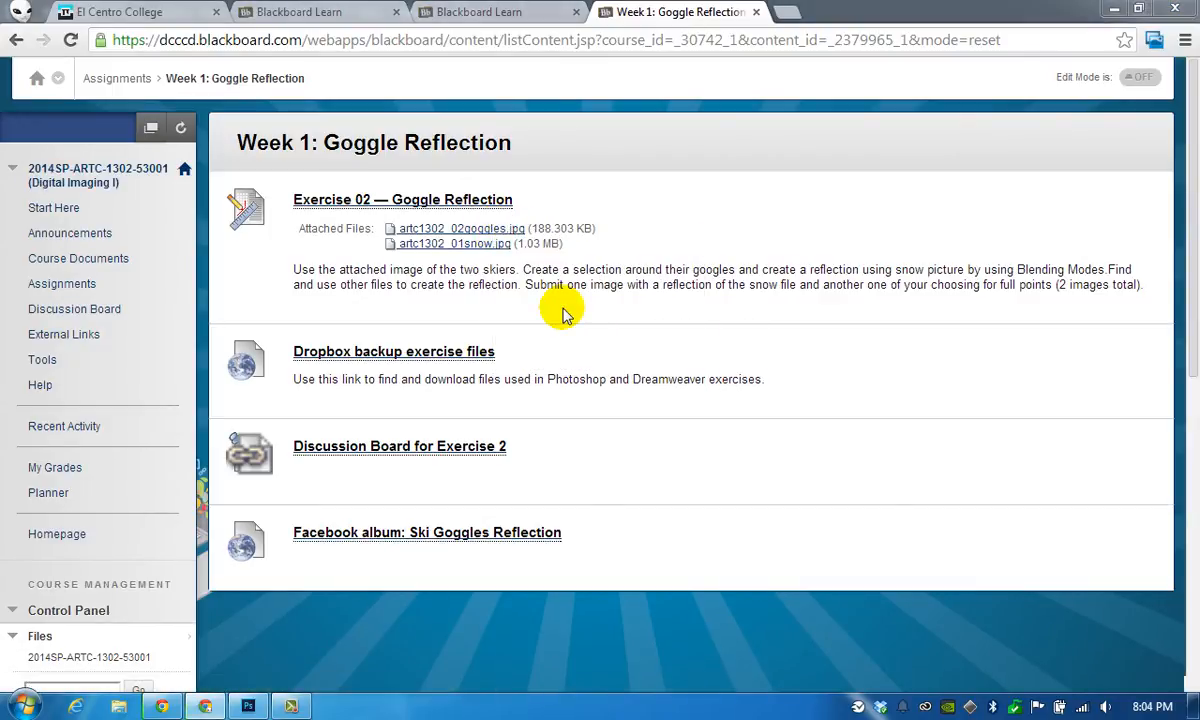
click(160, 200)
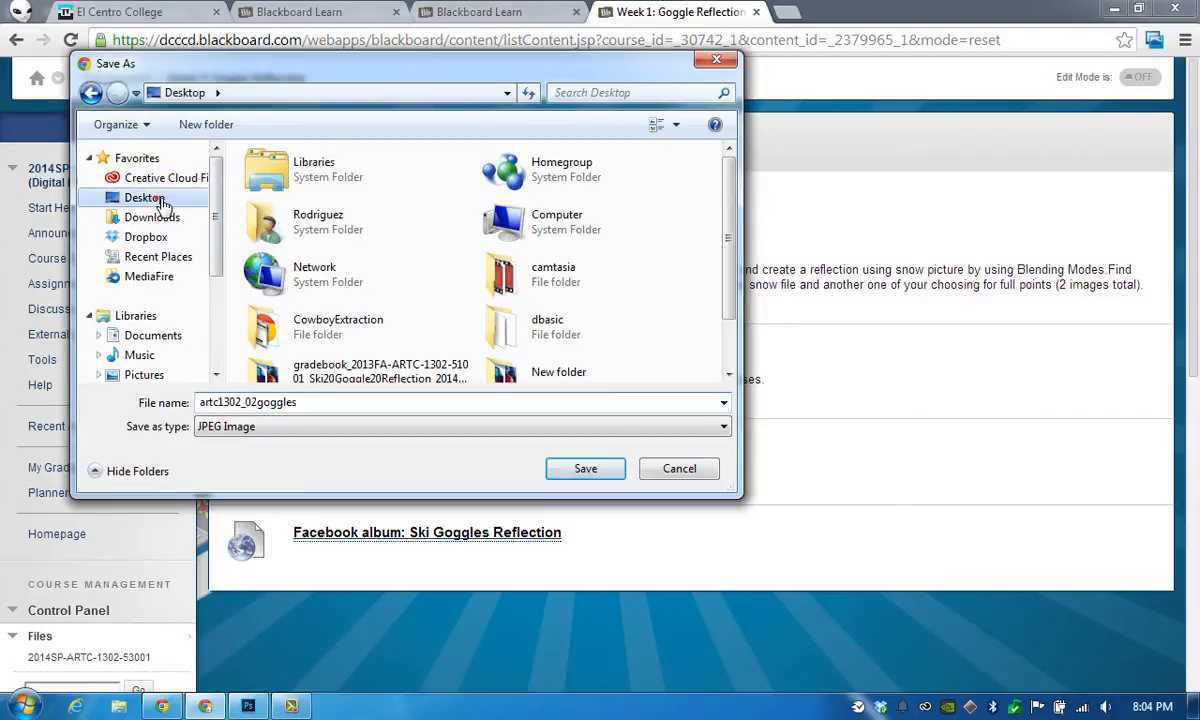
click(585, 466)
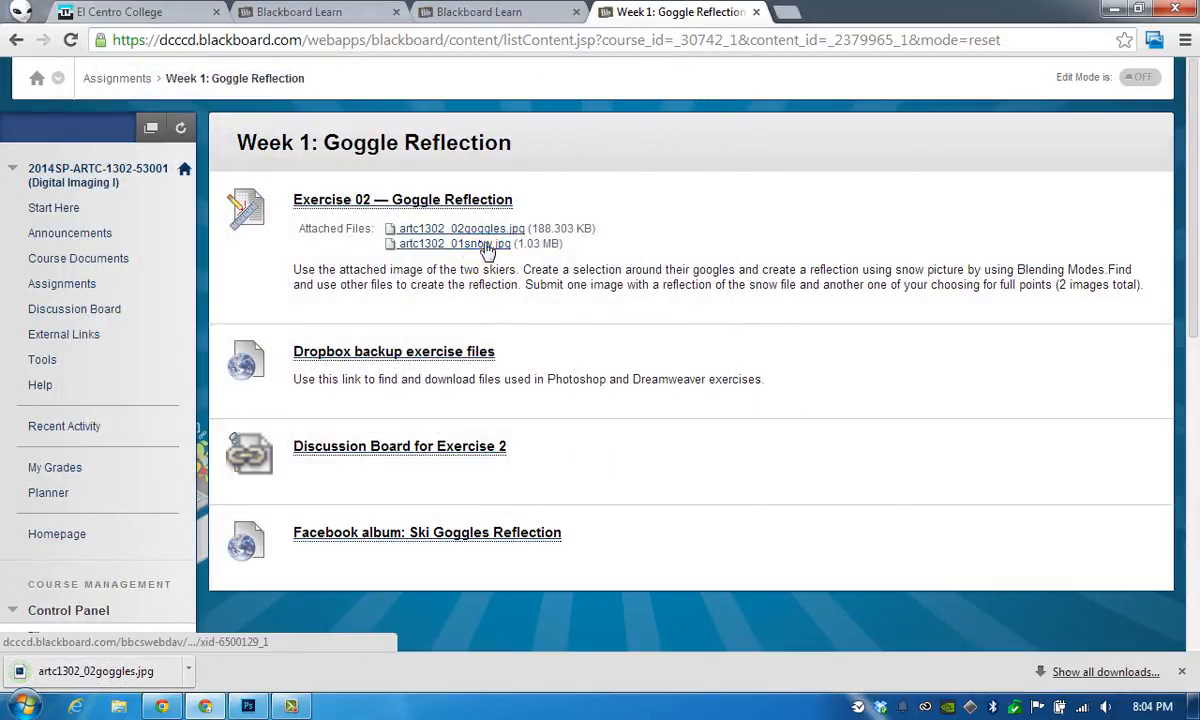
right_click(484, 245)
click(556, 323)
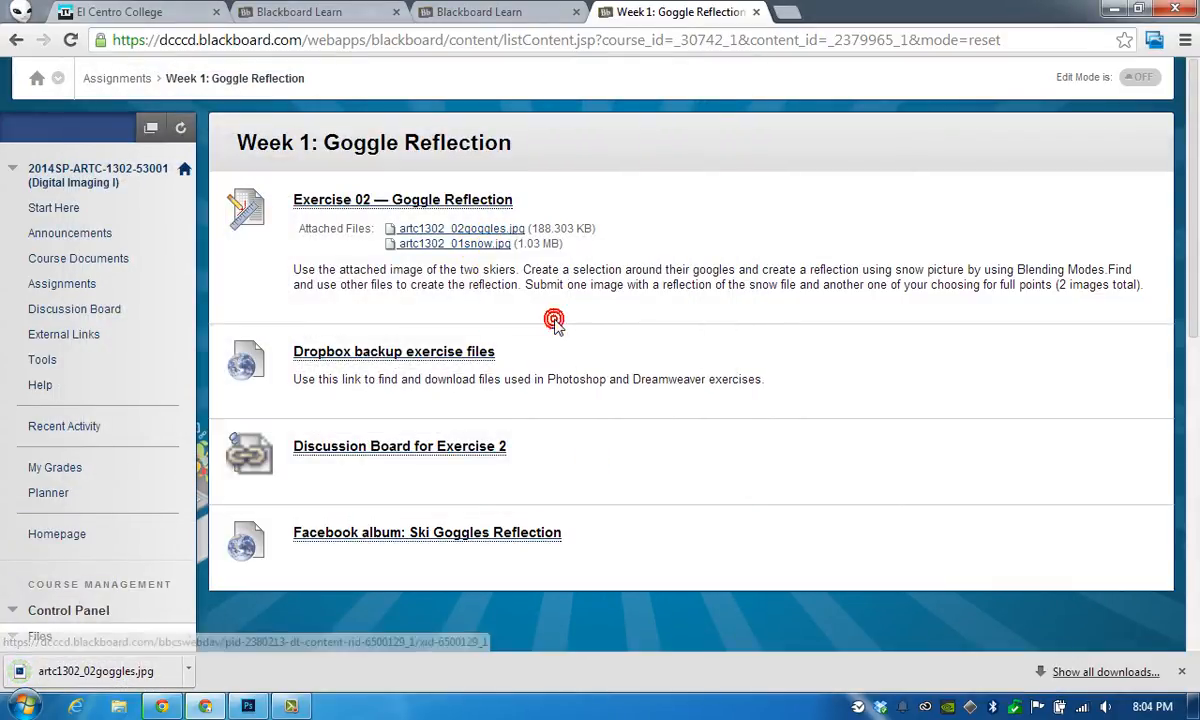
click(586, 469)
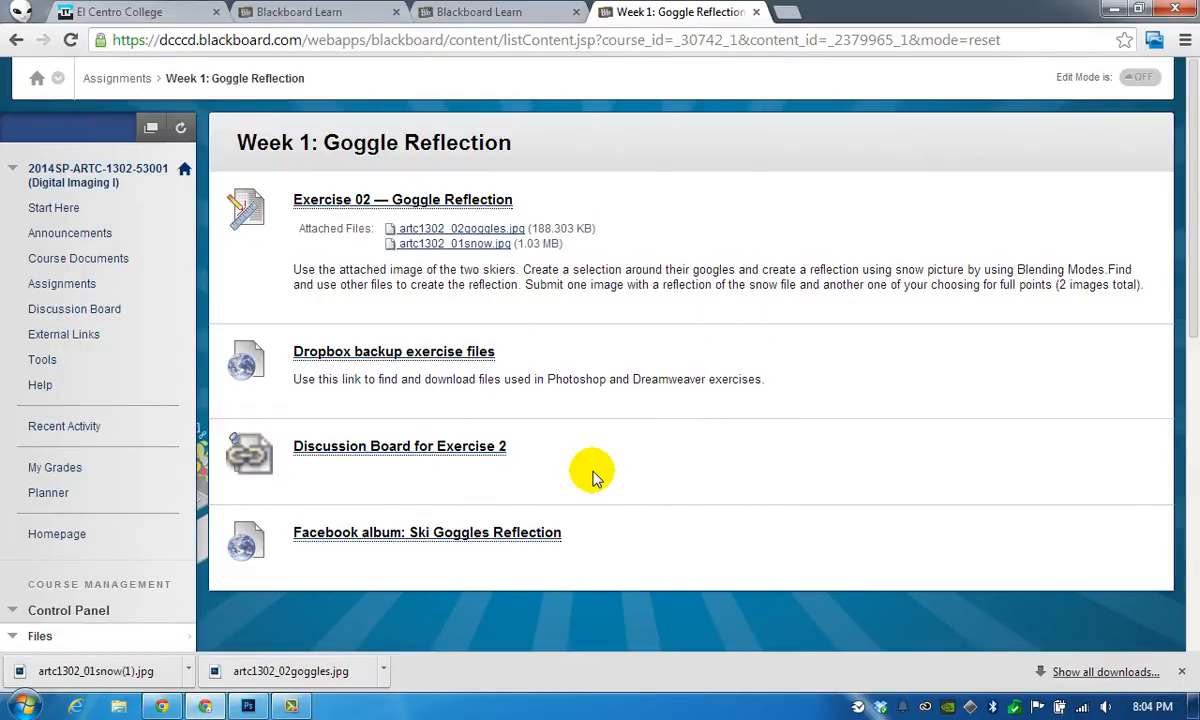
Follow the Dropbox backup exercise files link and view the images in the photoshop exercise 02 folder.
click(473, 352)
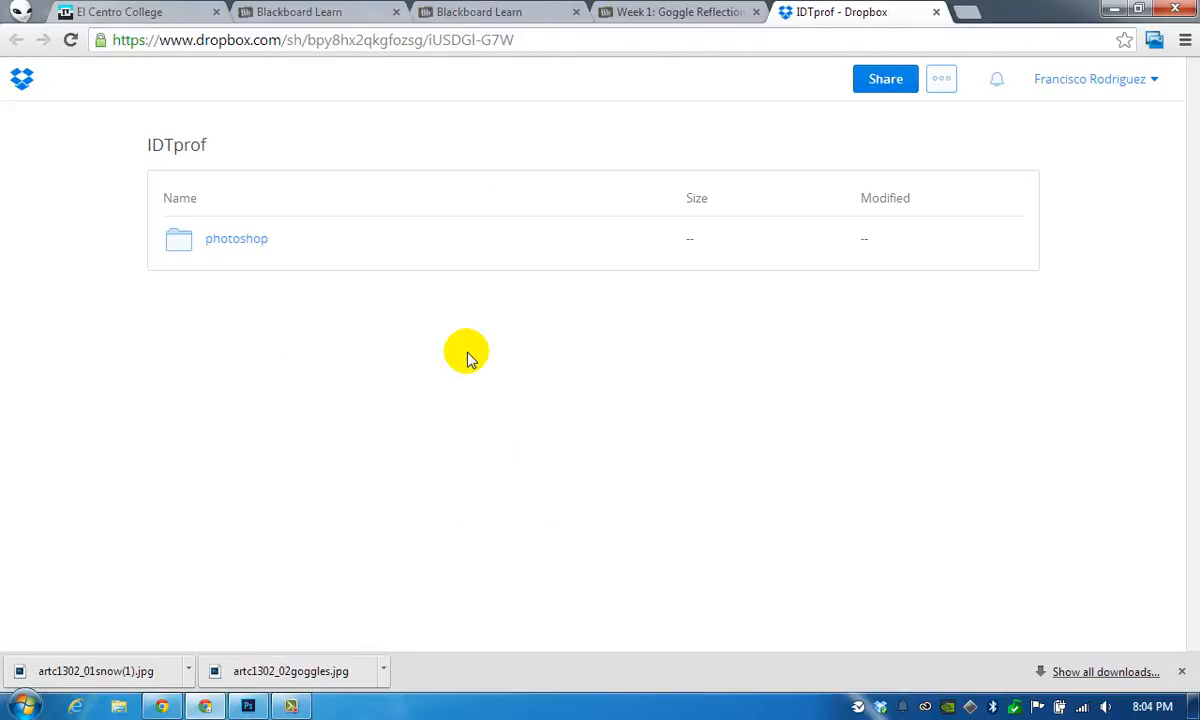
click(258, 242)
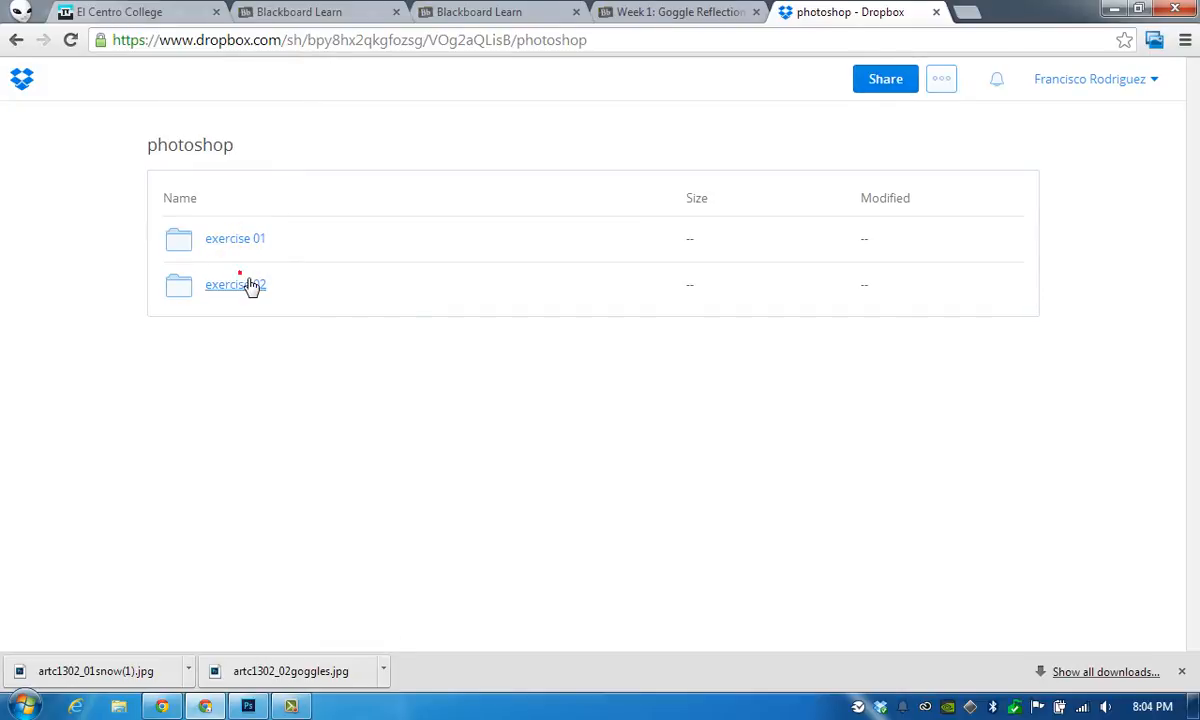
click(245, 284)
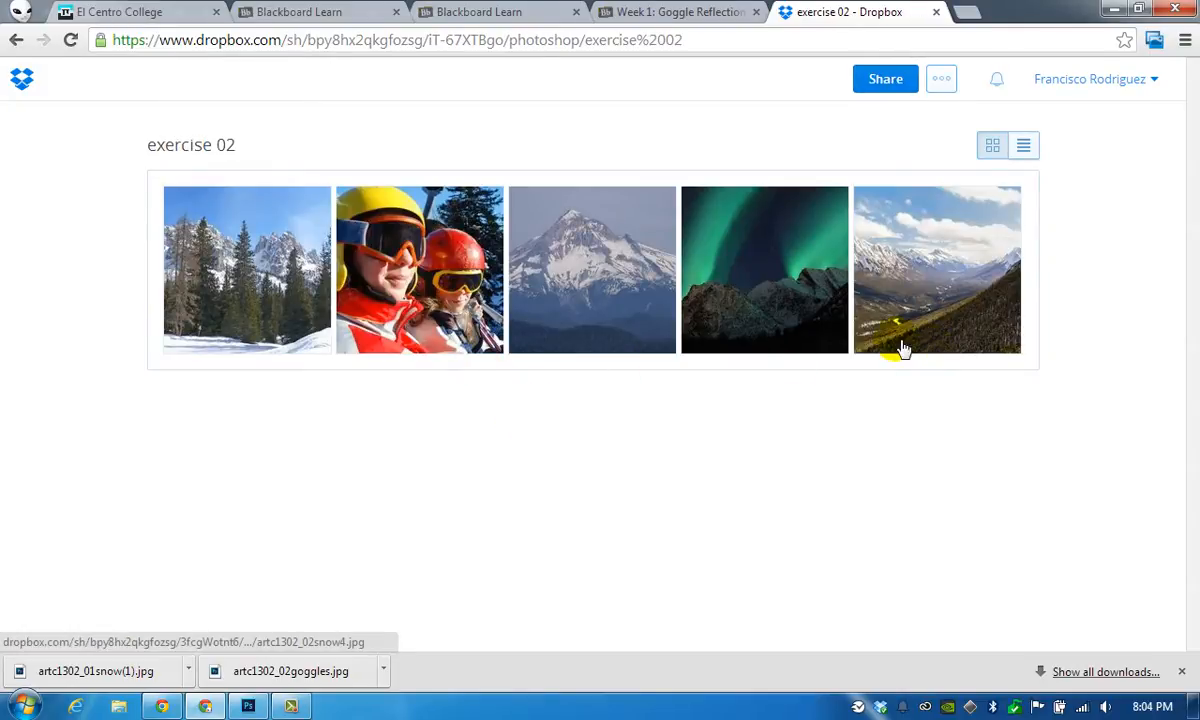
Switch to Photoshop and open artc1302_02goggles from the Desktop.
click(250, 706)
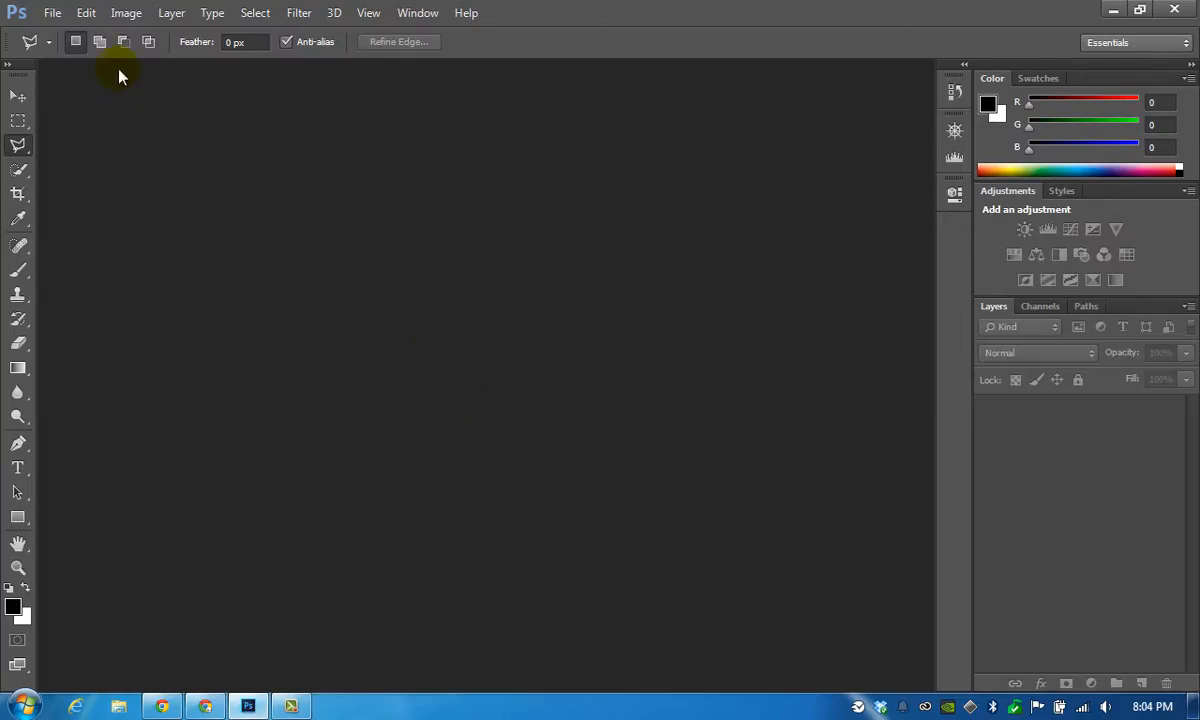
click(53, 16)
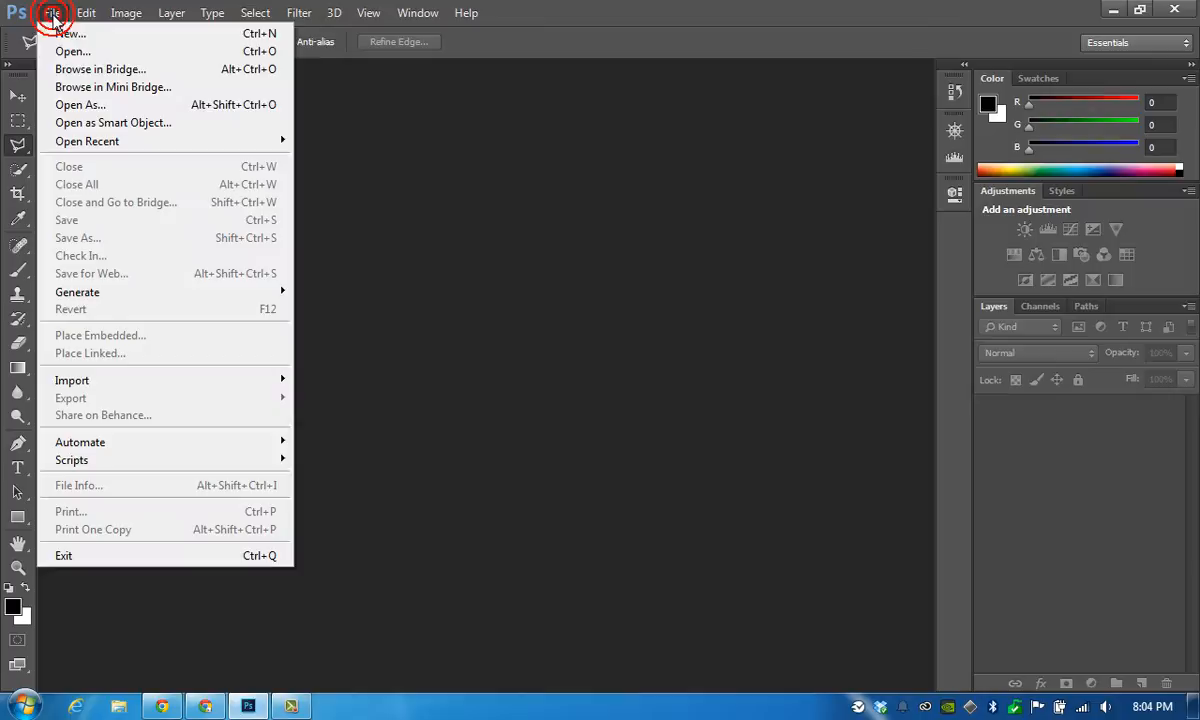
click(80, 54)
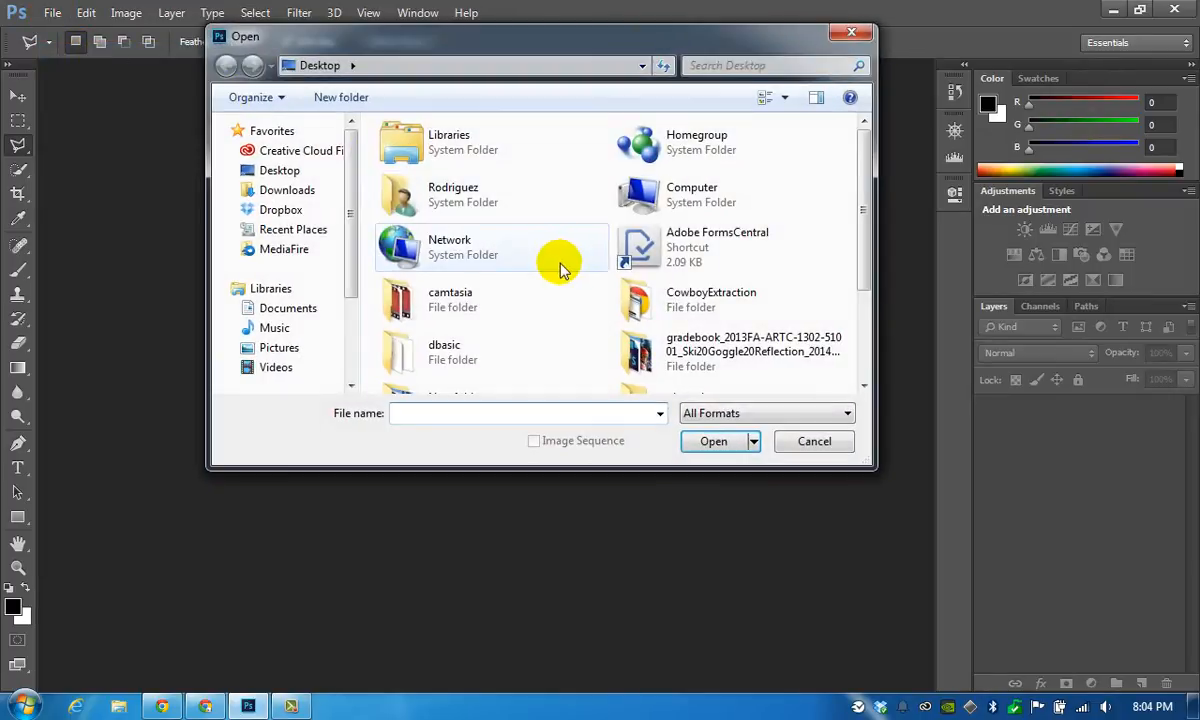
scroll(830, 330, down, 3)
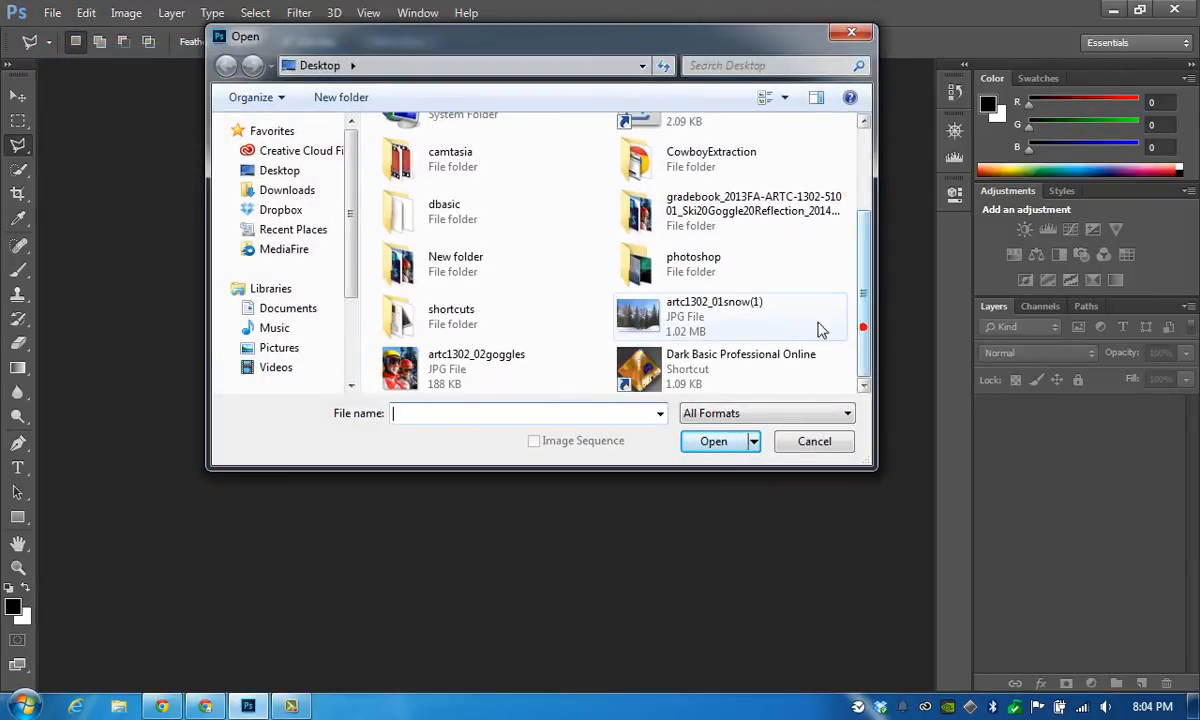
click(527, 370)
double_click(527, 370)
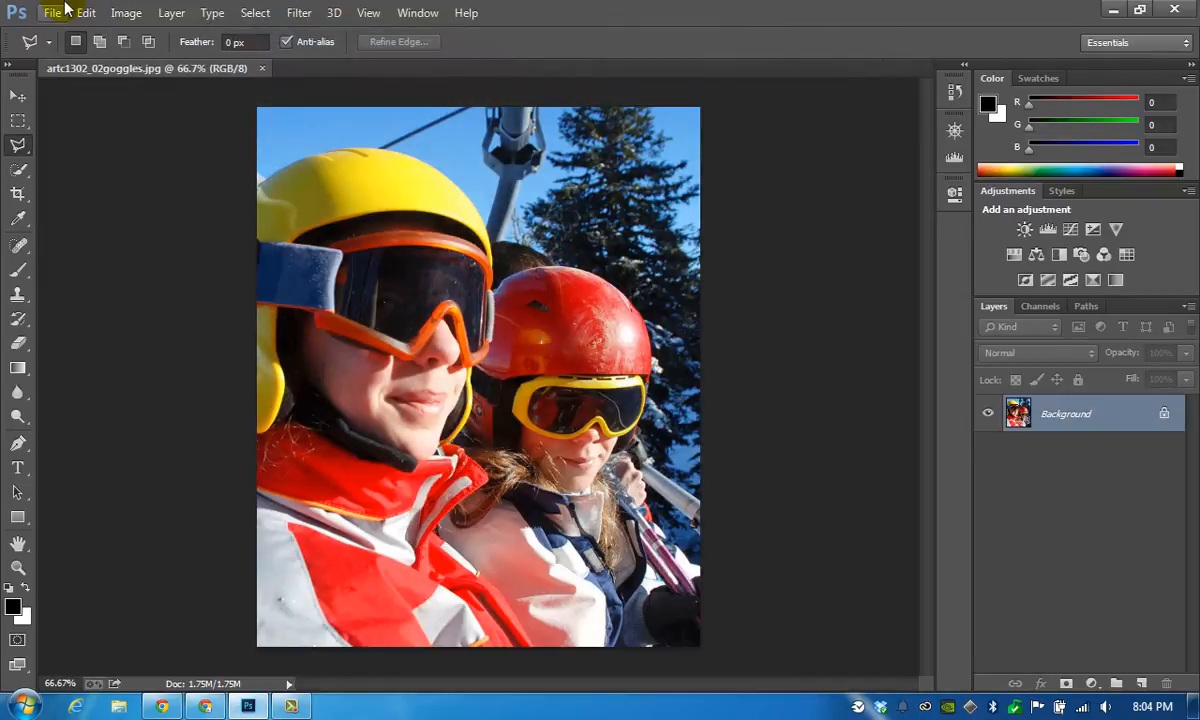
Open the downloaded snow image artc1302_01snow(1) from the Desktop as a second document.
click(53, 12)
mouse_move(86, 12)
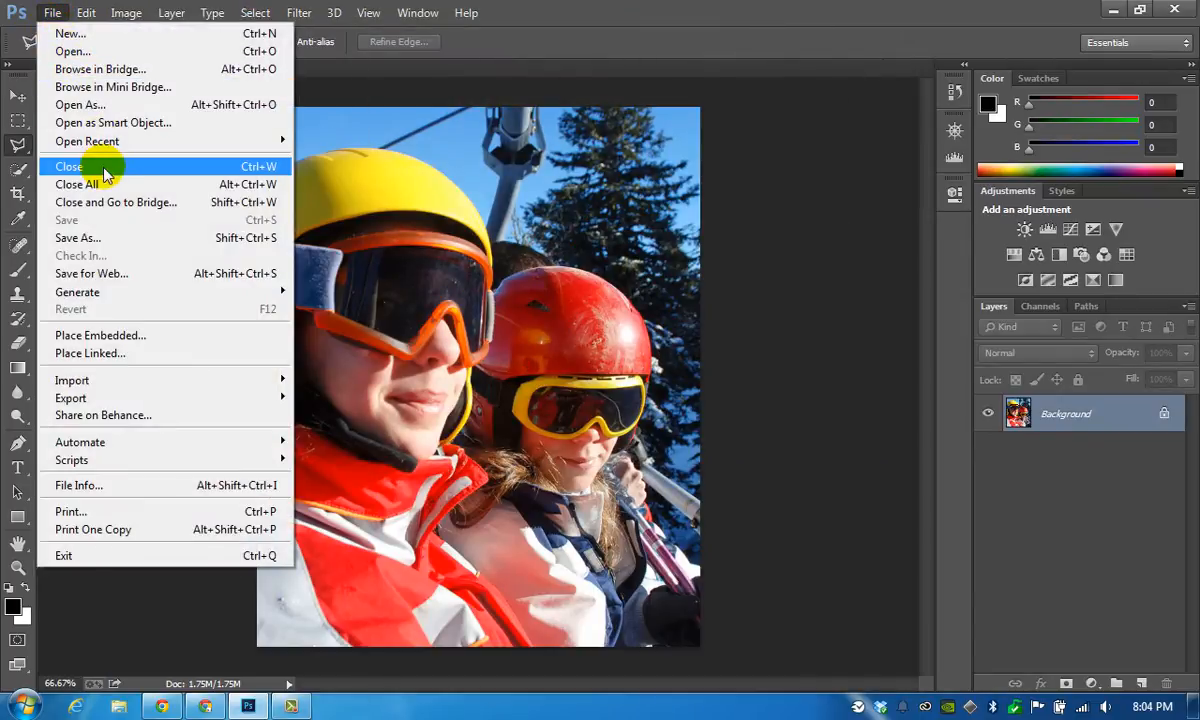
click(67, 49)
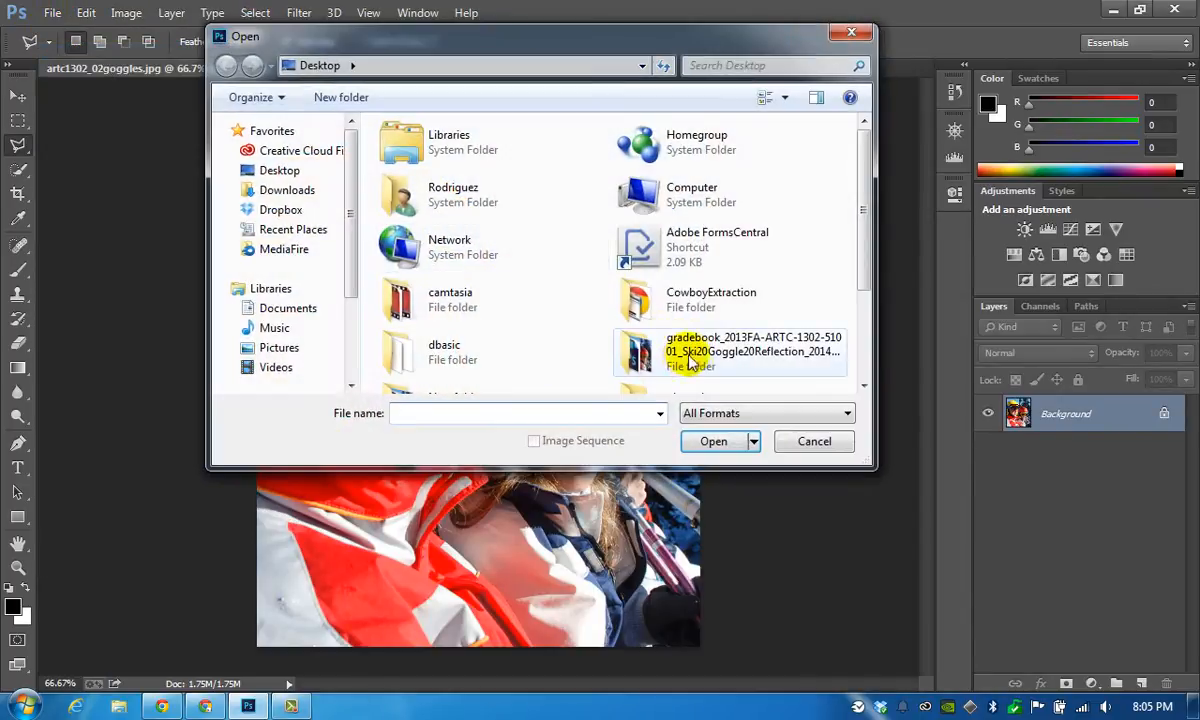
scroll(850, 335, down, 3)
double_click(712, 318)
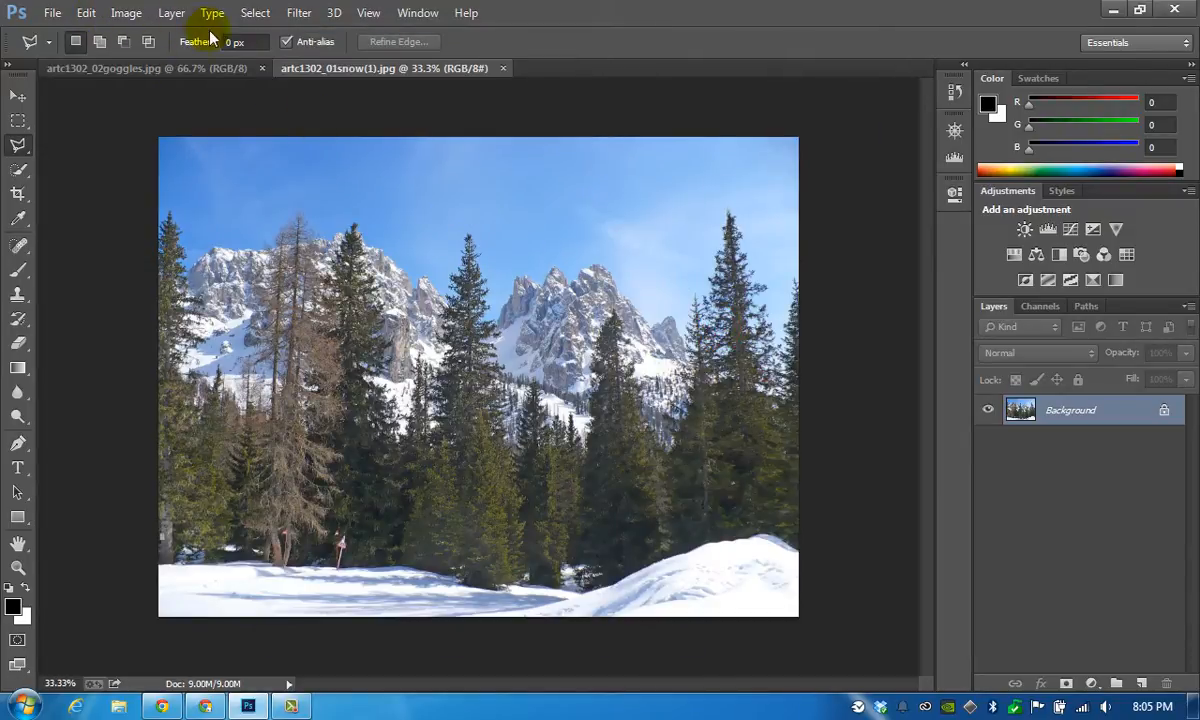
Select the entire snow image and copy it.
click(258, 14)
click(264, 34)
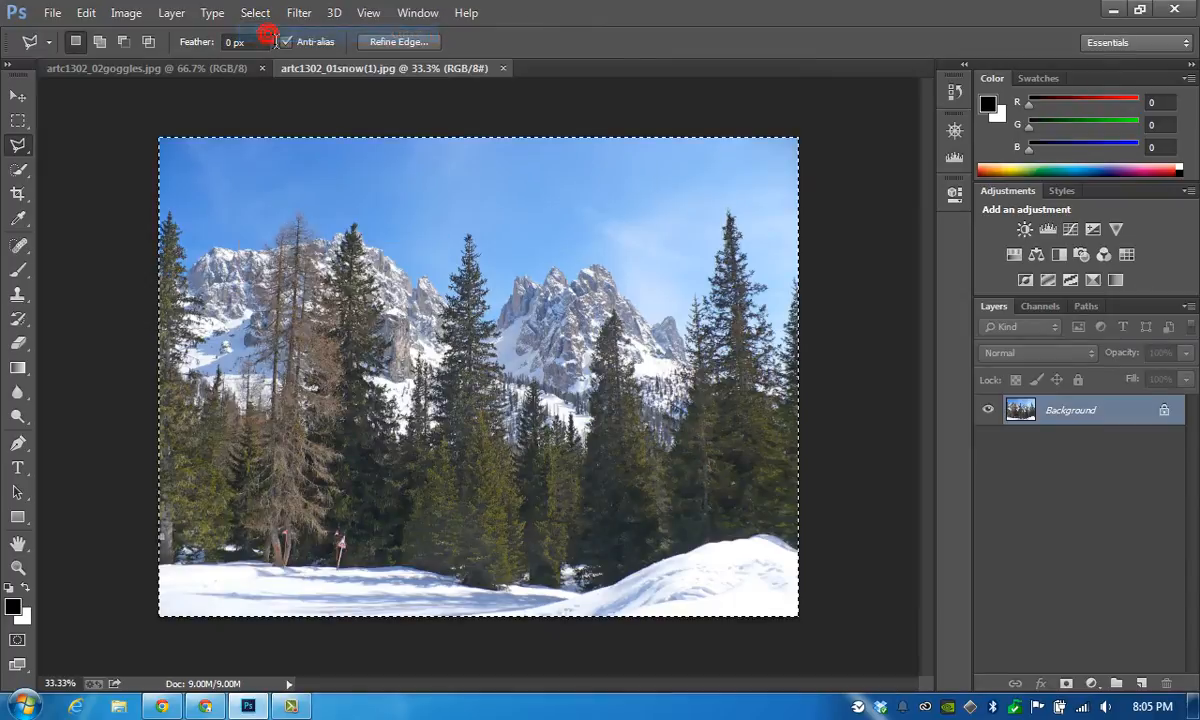
click(86, 13)
click(143, 120)
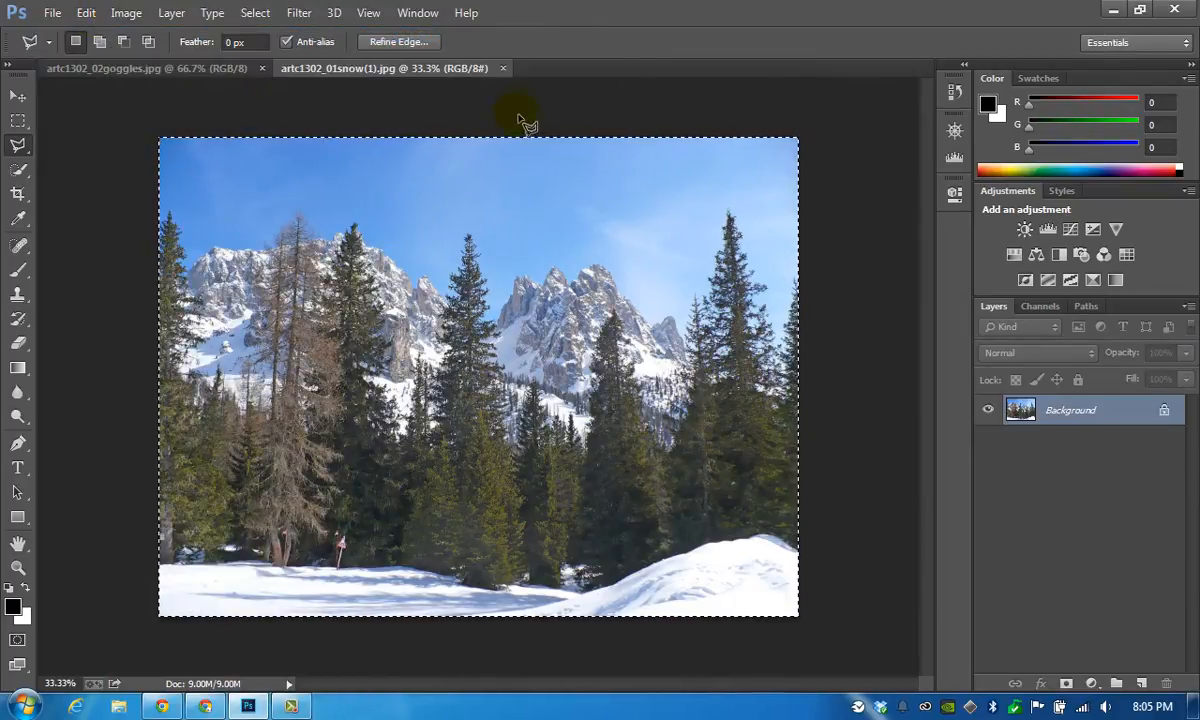
Paste the copied snow image into the artc1302_02goggles.jpg document as a new layer.
click(200, 67)
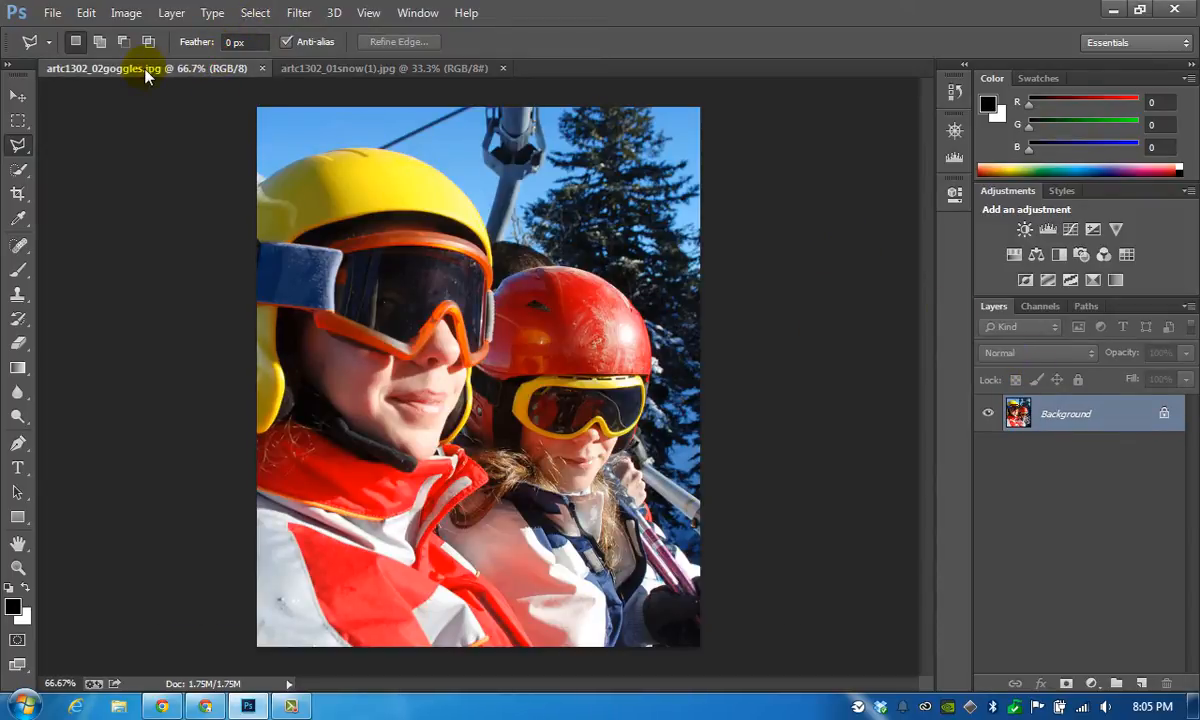
click(53, 12)
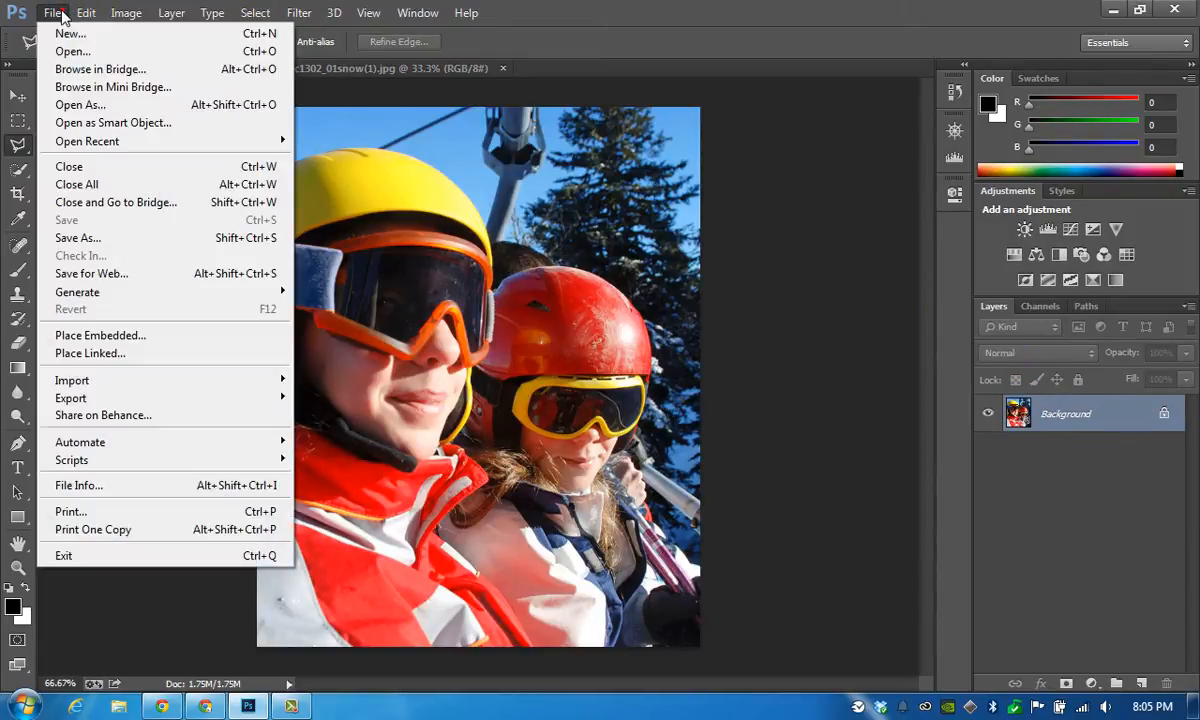
click(88, 13)
click(88, 13)
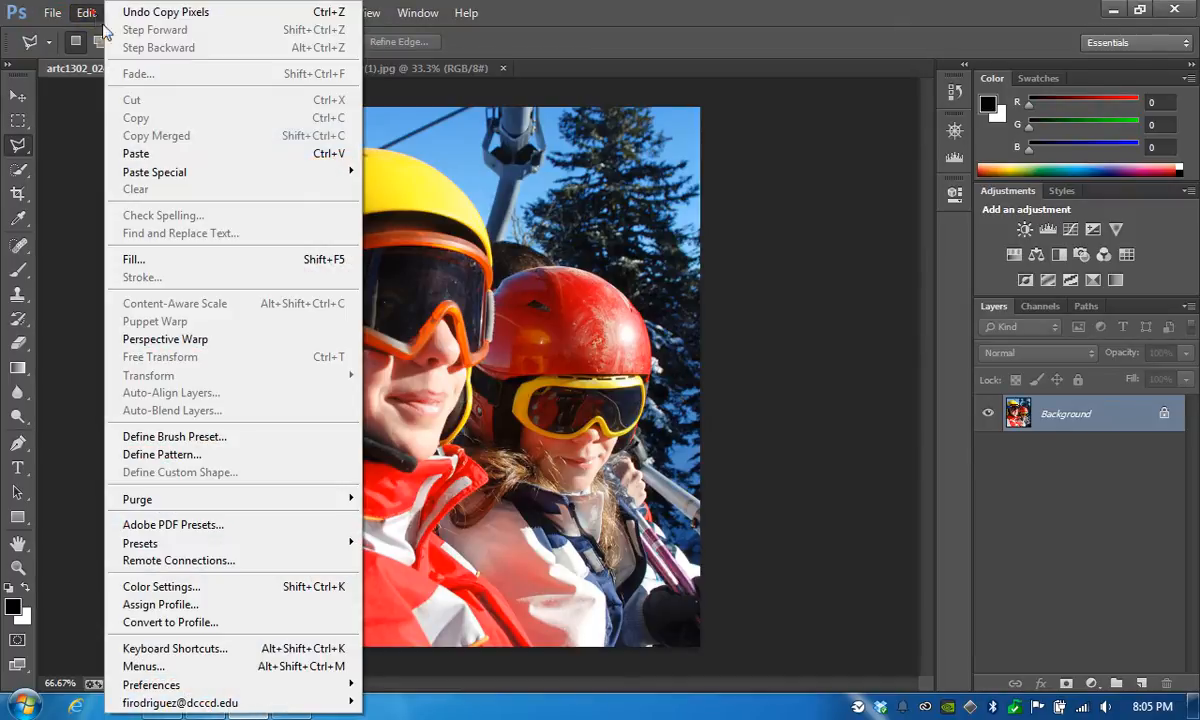
click(176, 156)
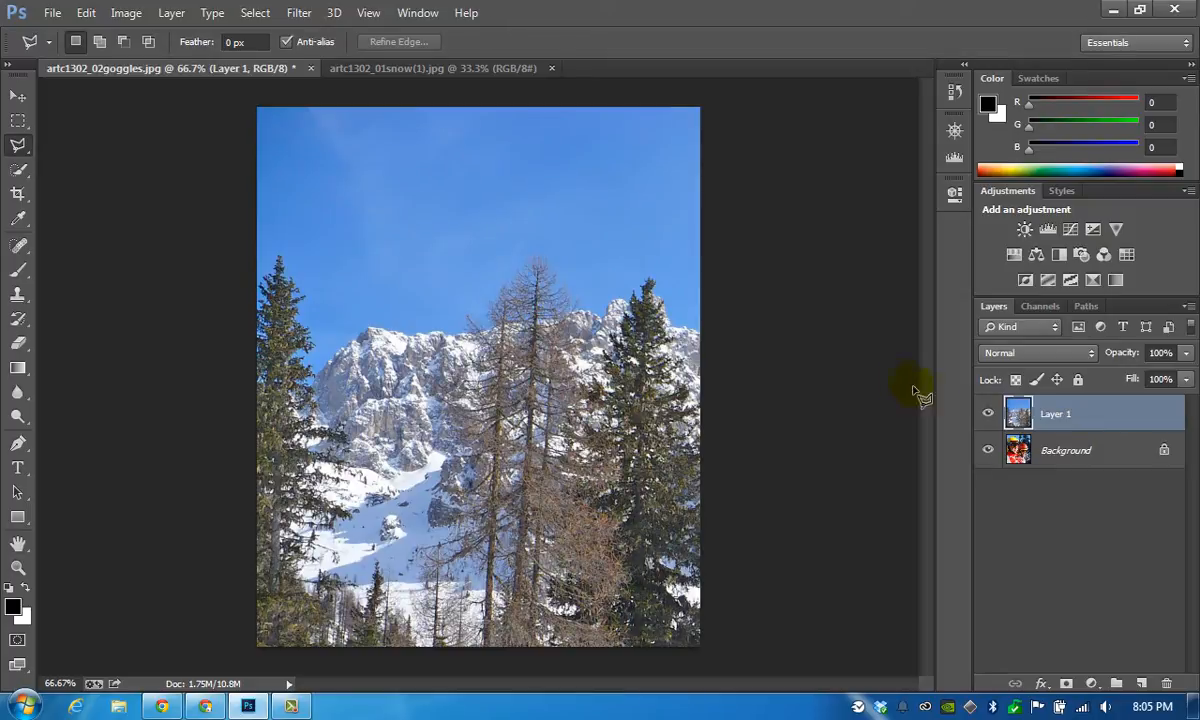
Check the goggles' position beneath the snow layer, then move the snow layer up and to the left with the Move tool.
click(989, 413)
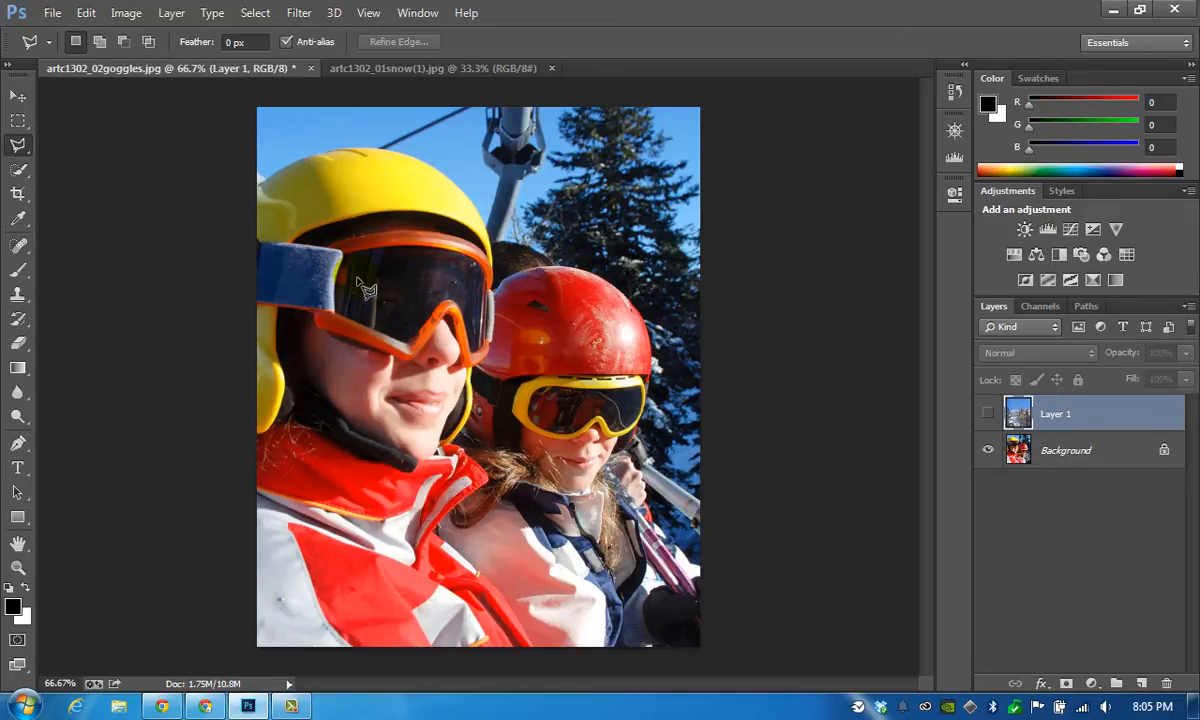
click(992, 413)
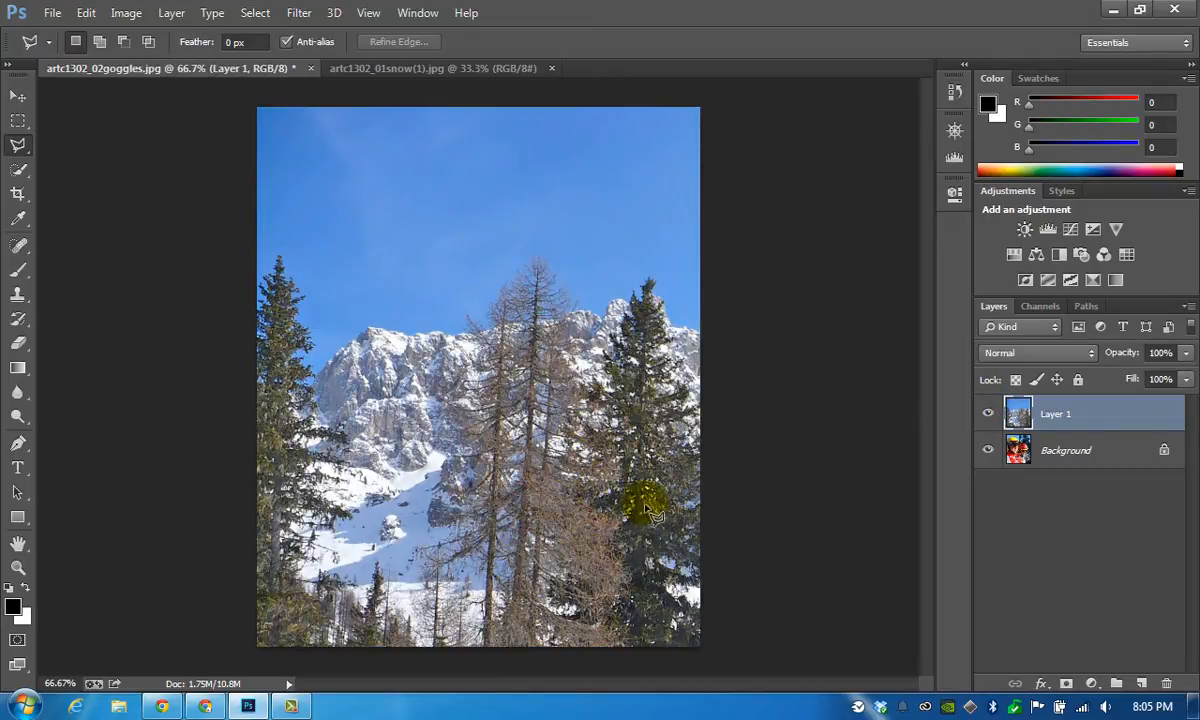
click(18, 95)
drag(618, 440, 473, 406)
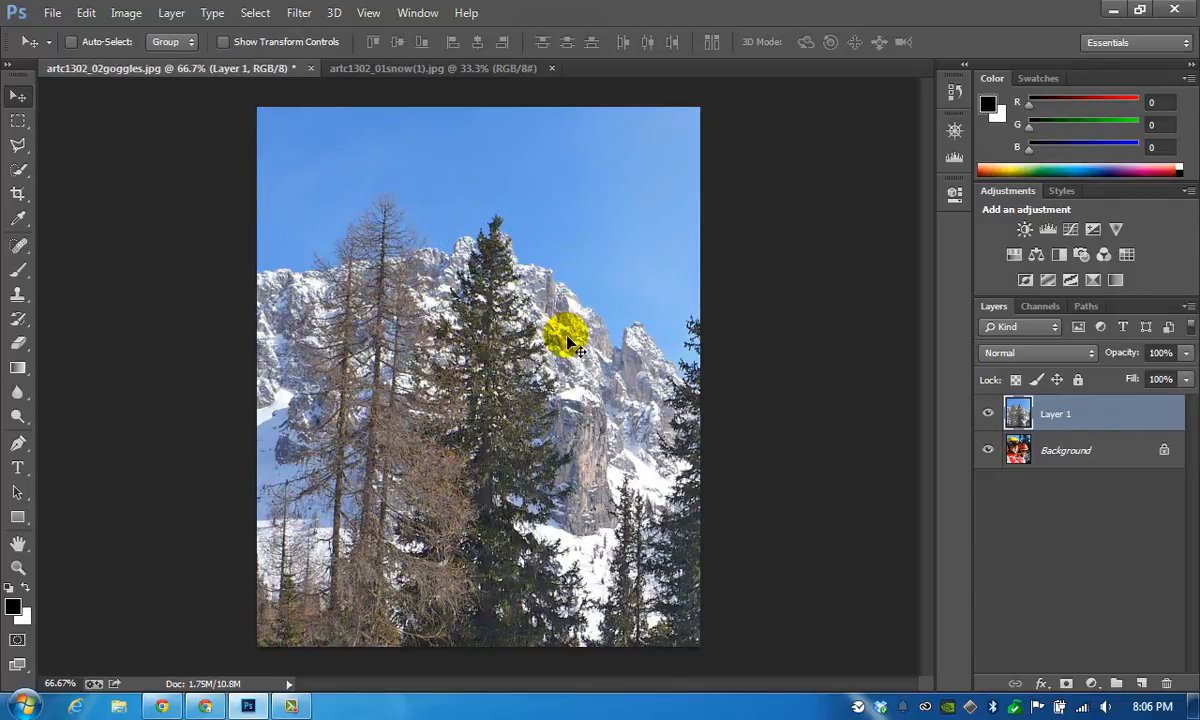
Hide the snow layer and trace a closed Polygonal Lasso selection around the goggle lens of the skier in the yellow helmet.
click(992, 415)
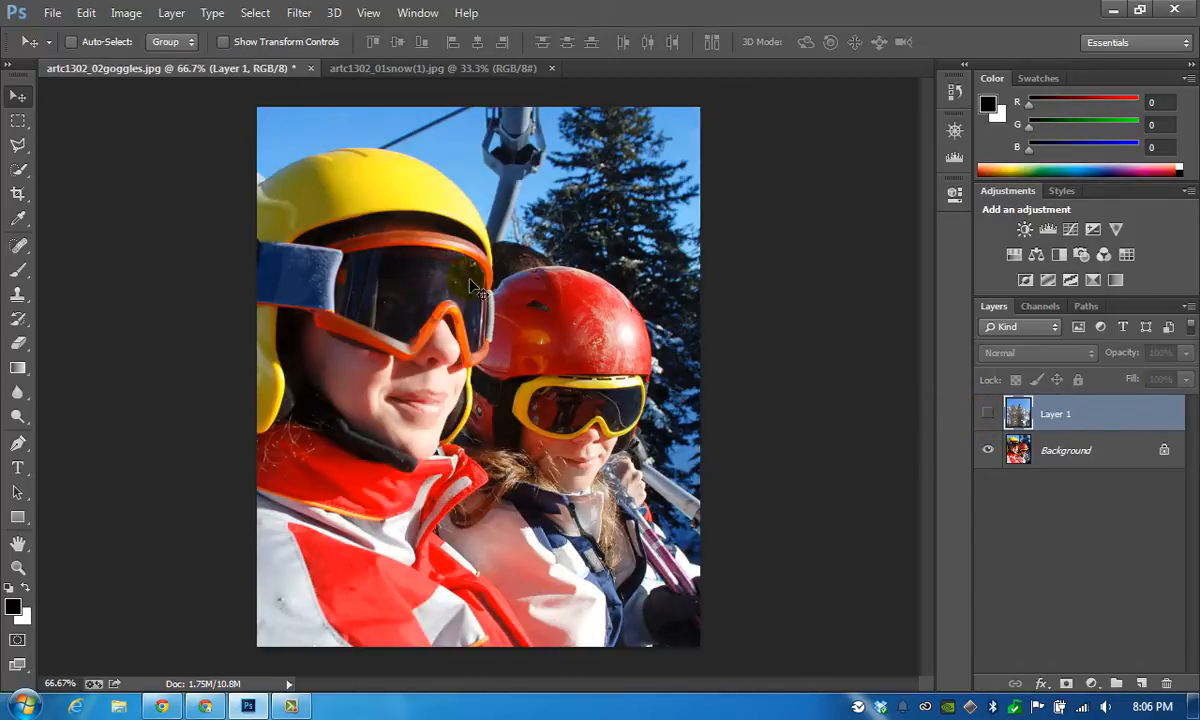
click(22, 146)
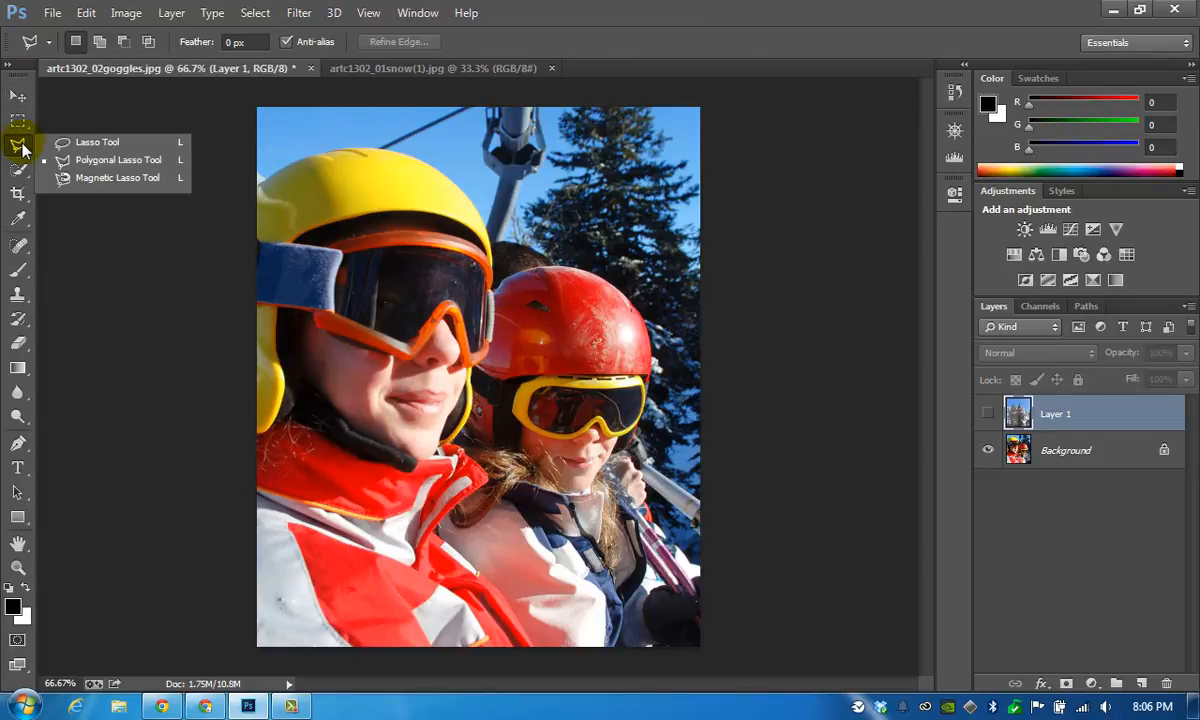
click(88, 143)
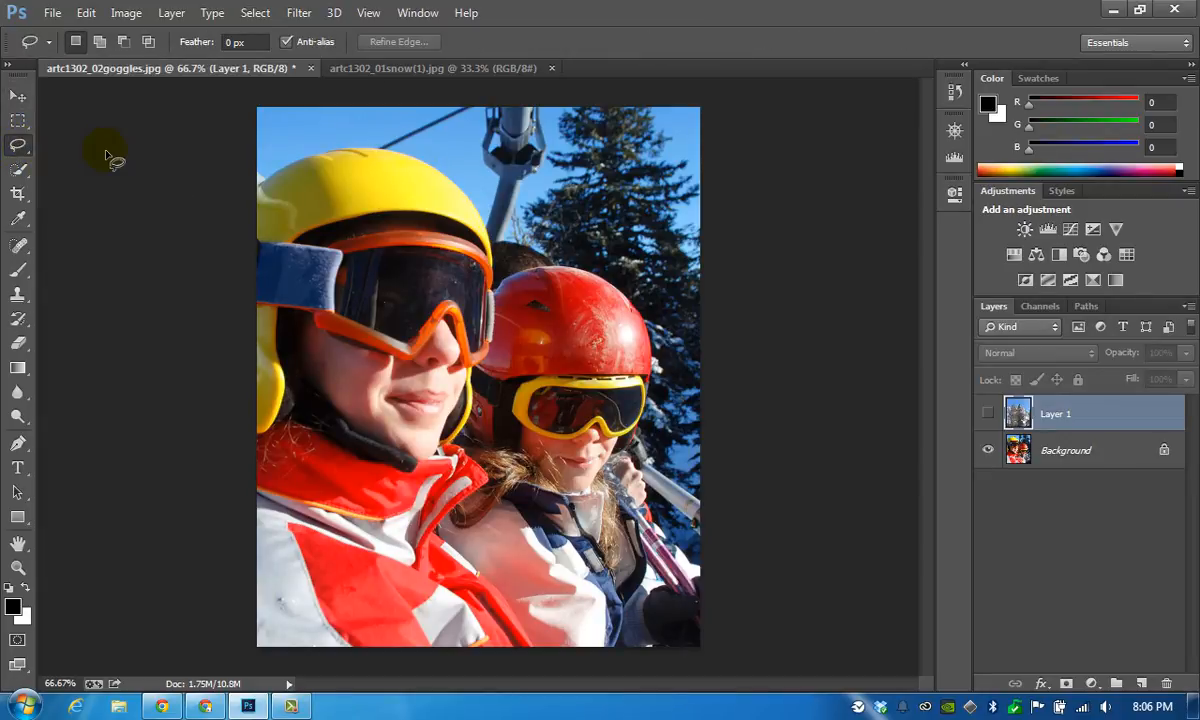
click(16, 148)
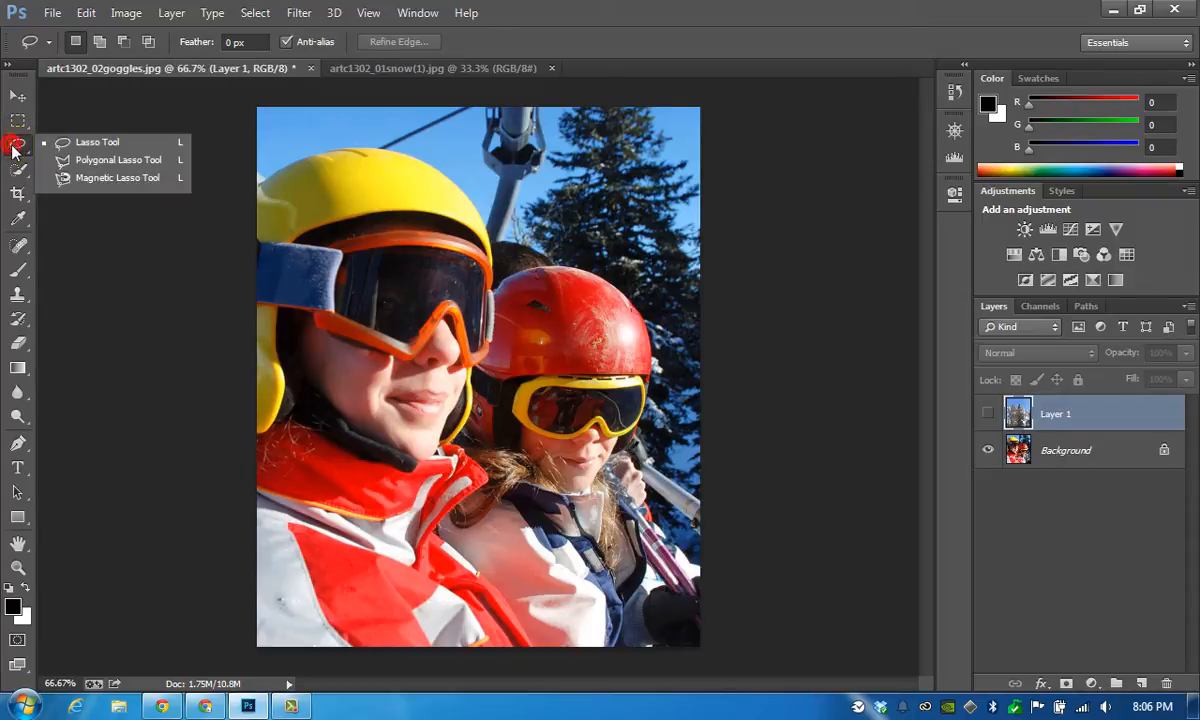
click(115, 161)
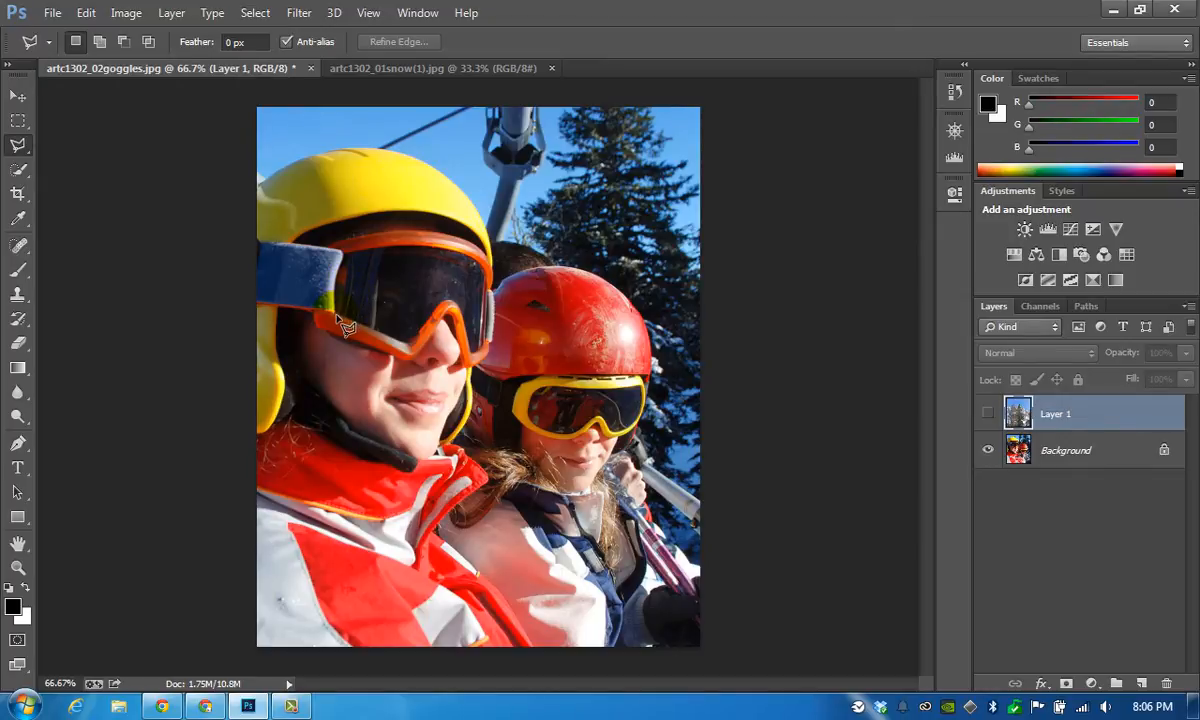
click(340, 264)
click(343, 257)
click(385, 248)
click(410, 247)
click(438, 250)
click(472, 260)
click(482, 270)
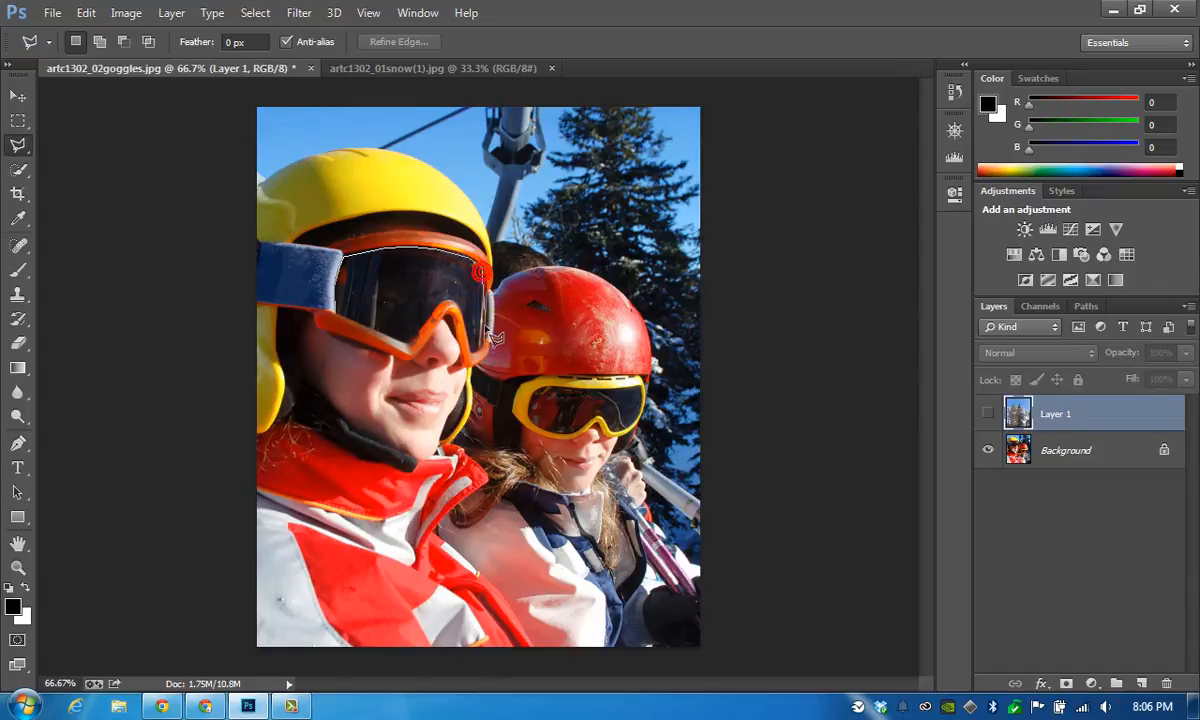
click(482, 342)
click(338, 318)
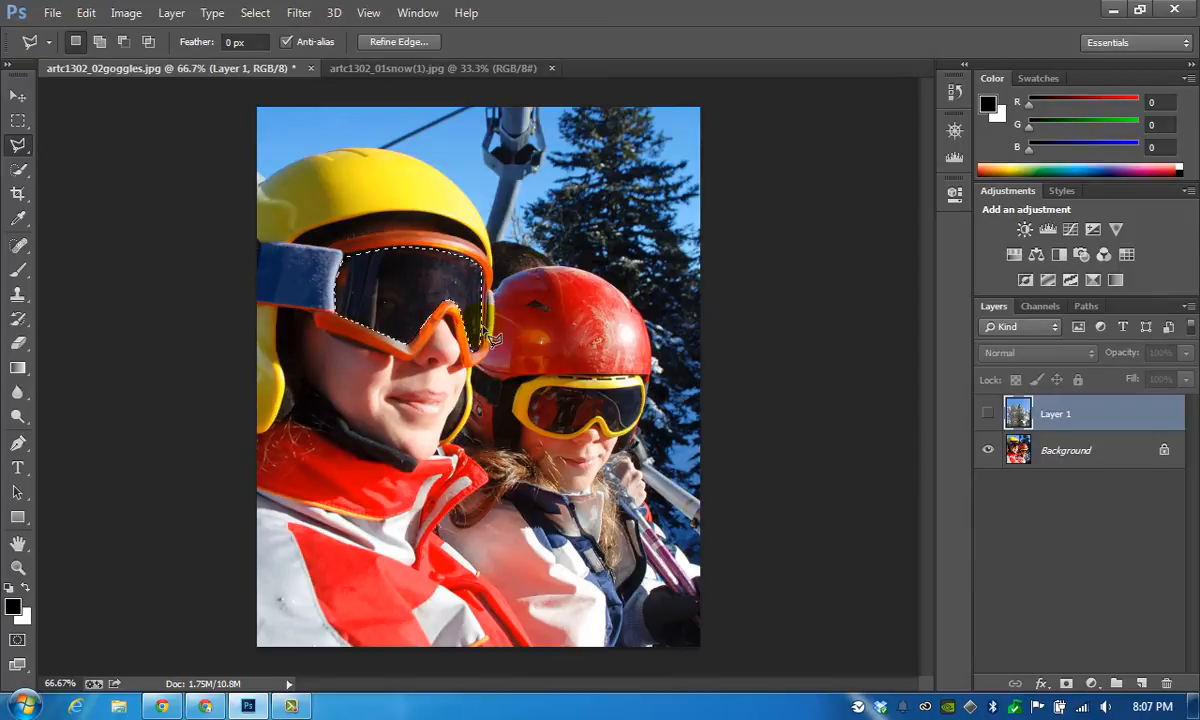
Show the snow layer and copy its goggle-shaped selected area to a new layer with Layer Via Copy.
click(988, 413)
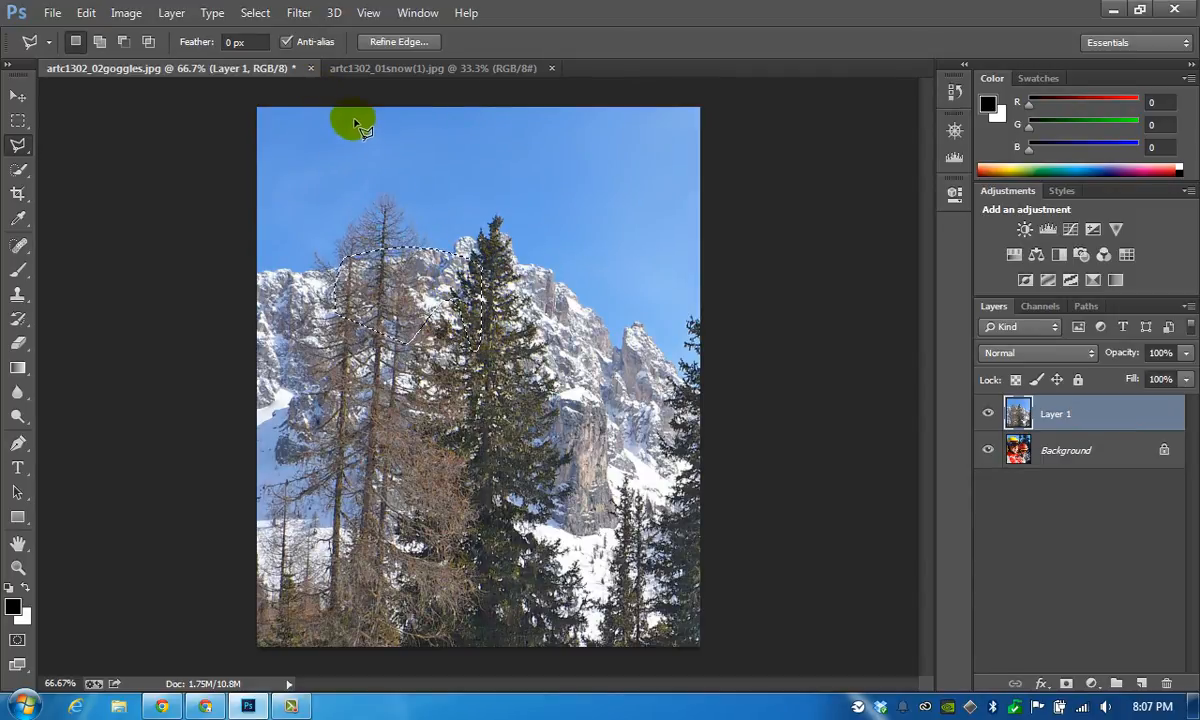
click(172, 13)
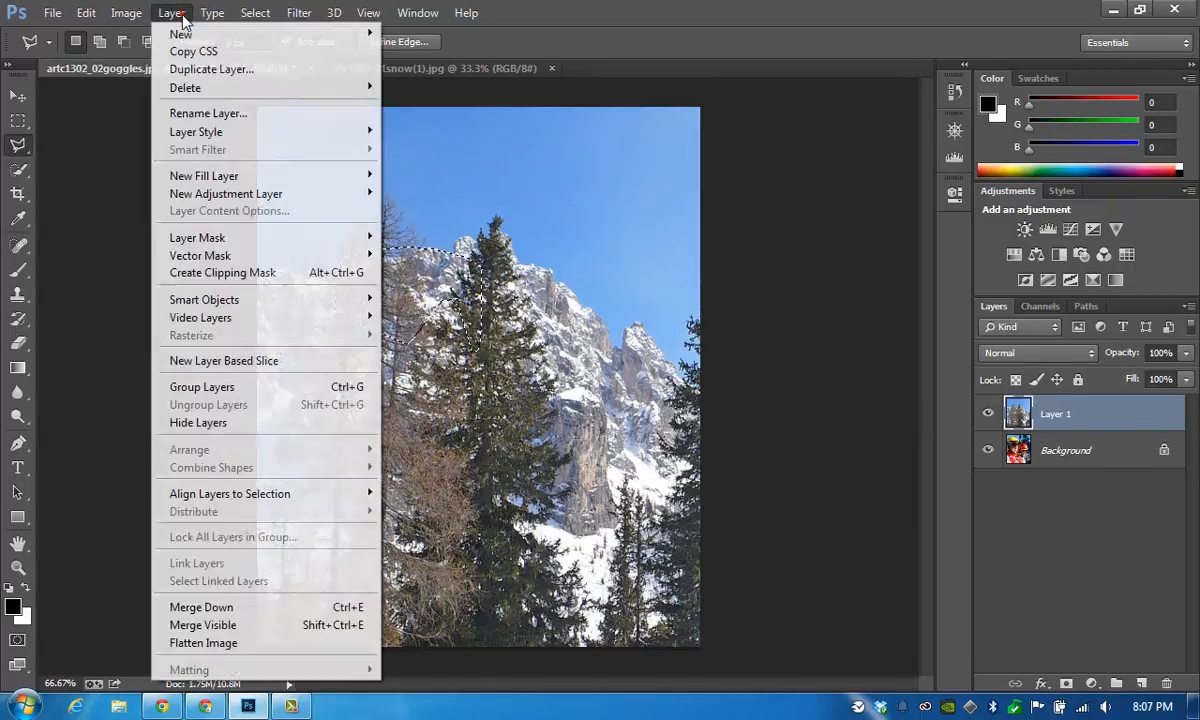
mouse_move(276, 33)
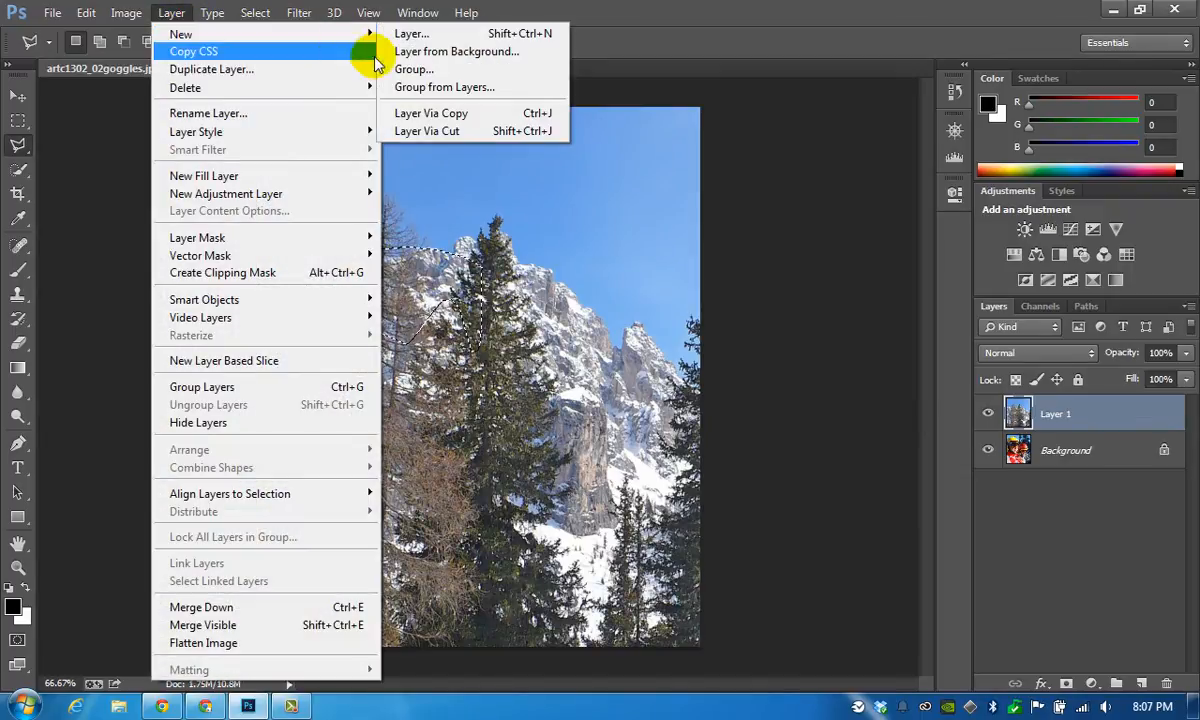
click(467, 118)
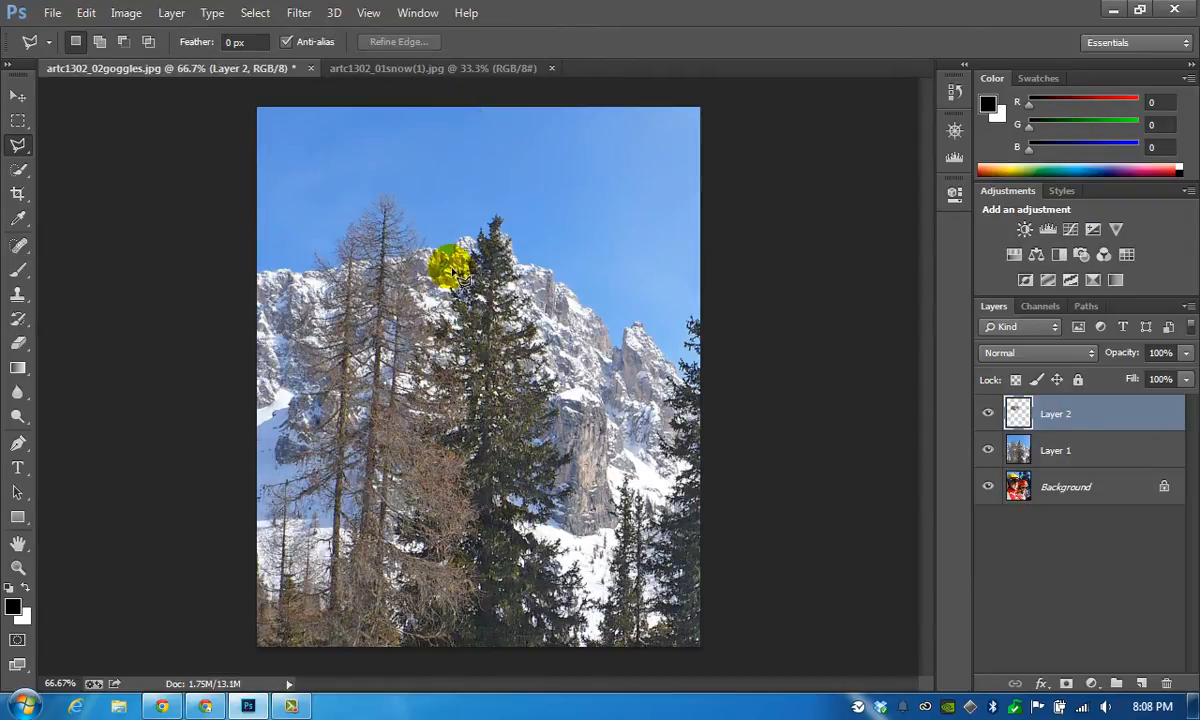
Hide the full snow layer, and toggle the goggle-shaped layer off and on to compare the lens with and without the reflection.
click(990, 452)
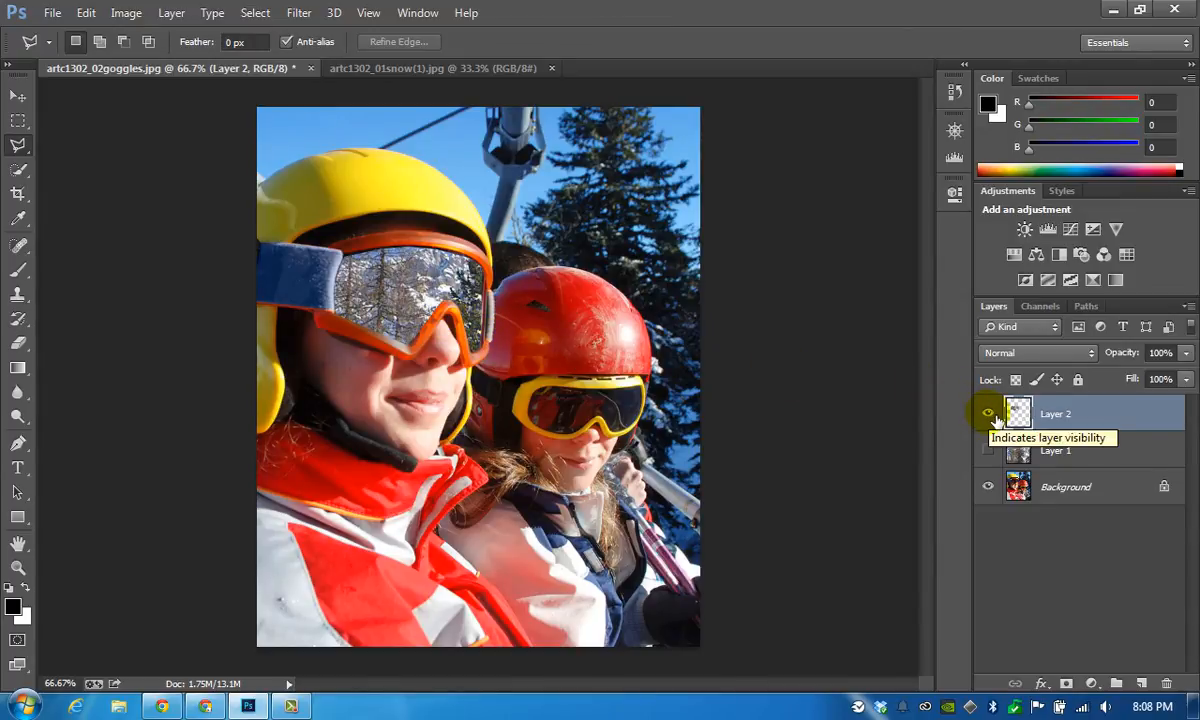
click(995, 418)
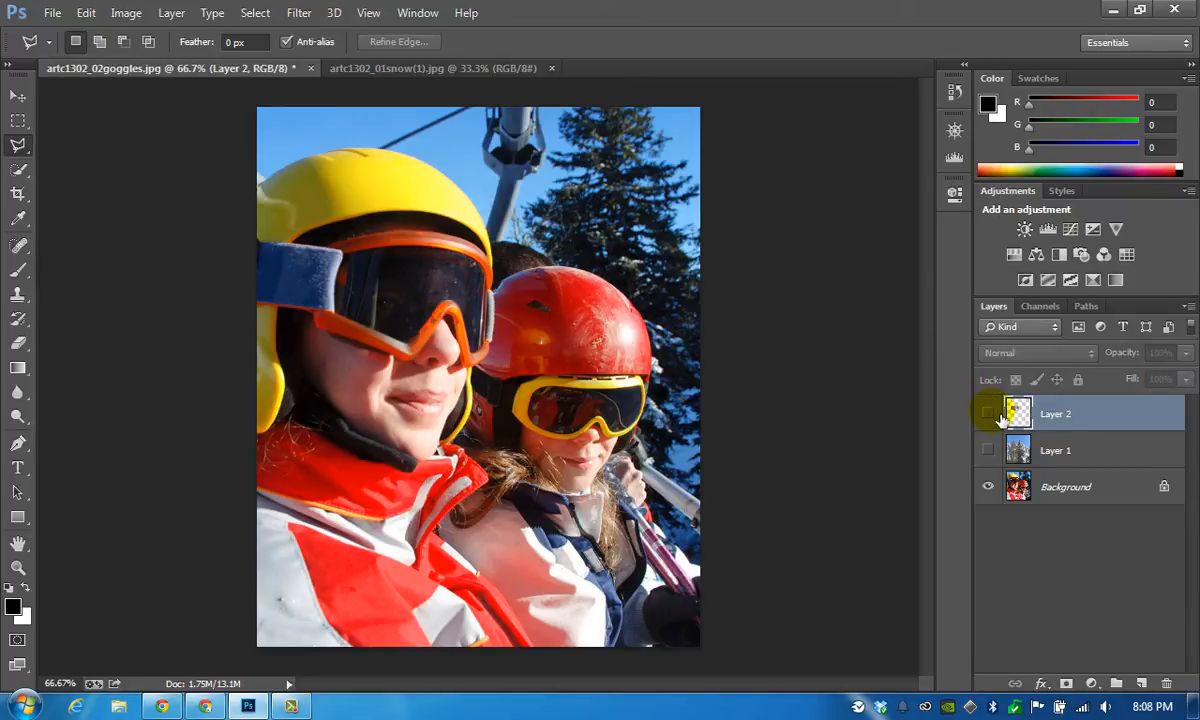
click(988, 413)
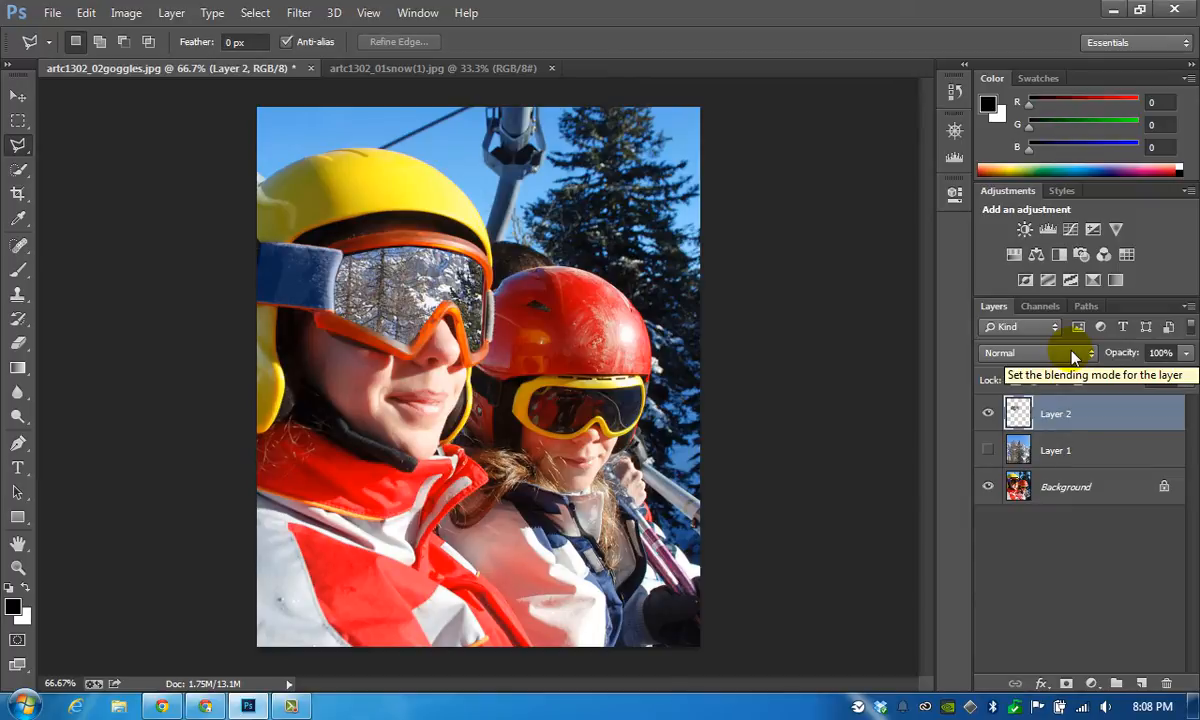
Try the Overlay and Difference blend modes on the goggle reflection layer, returning to Overlay.
click(1072, 355)
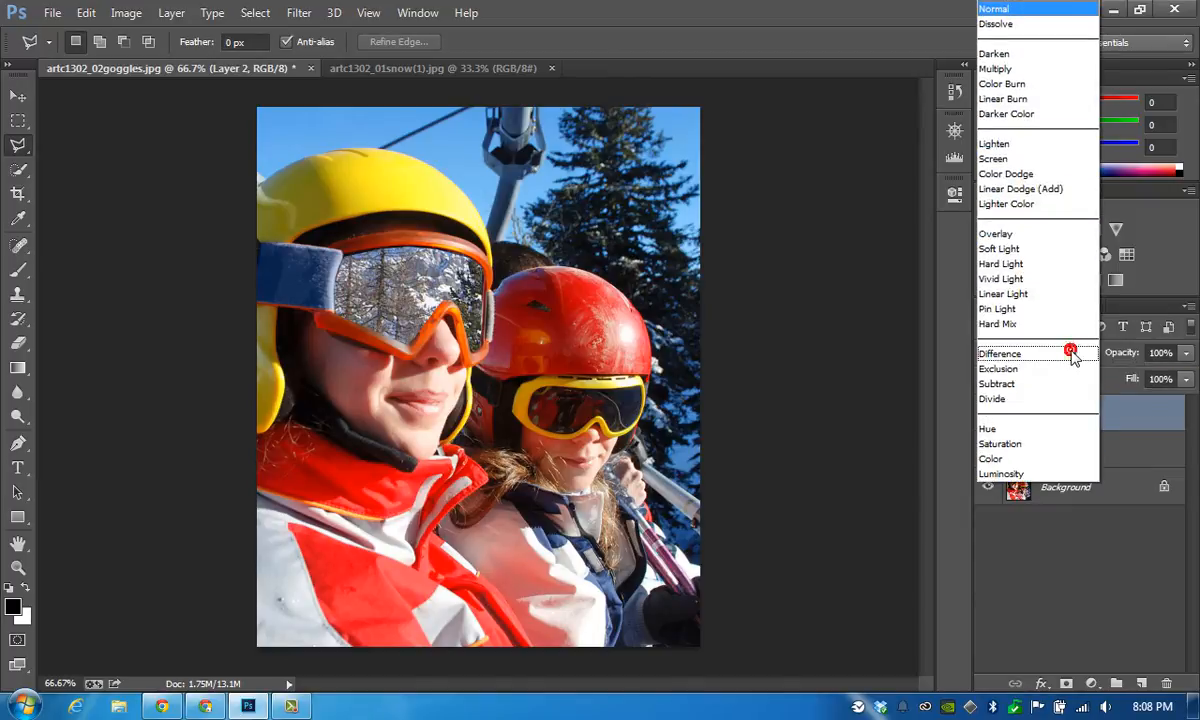
click(1030, 236)
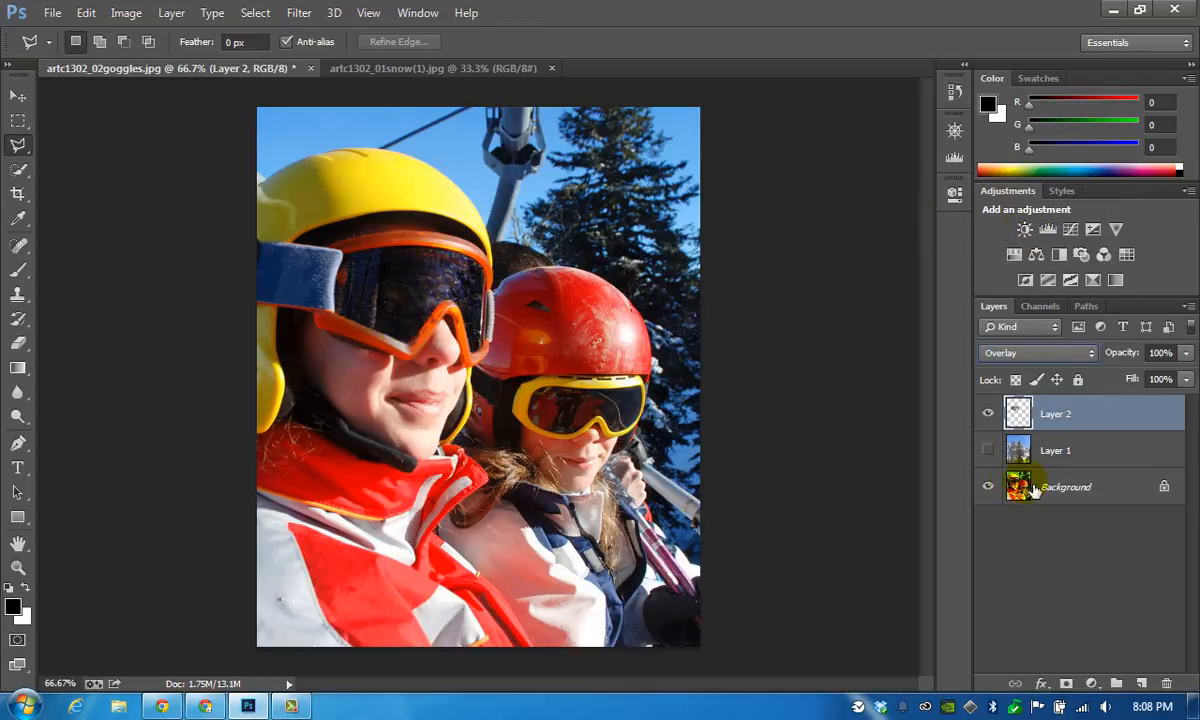
click(1066, 355)
click(1048, 361)
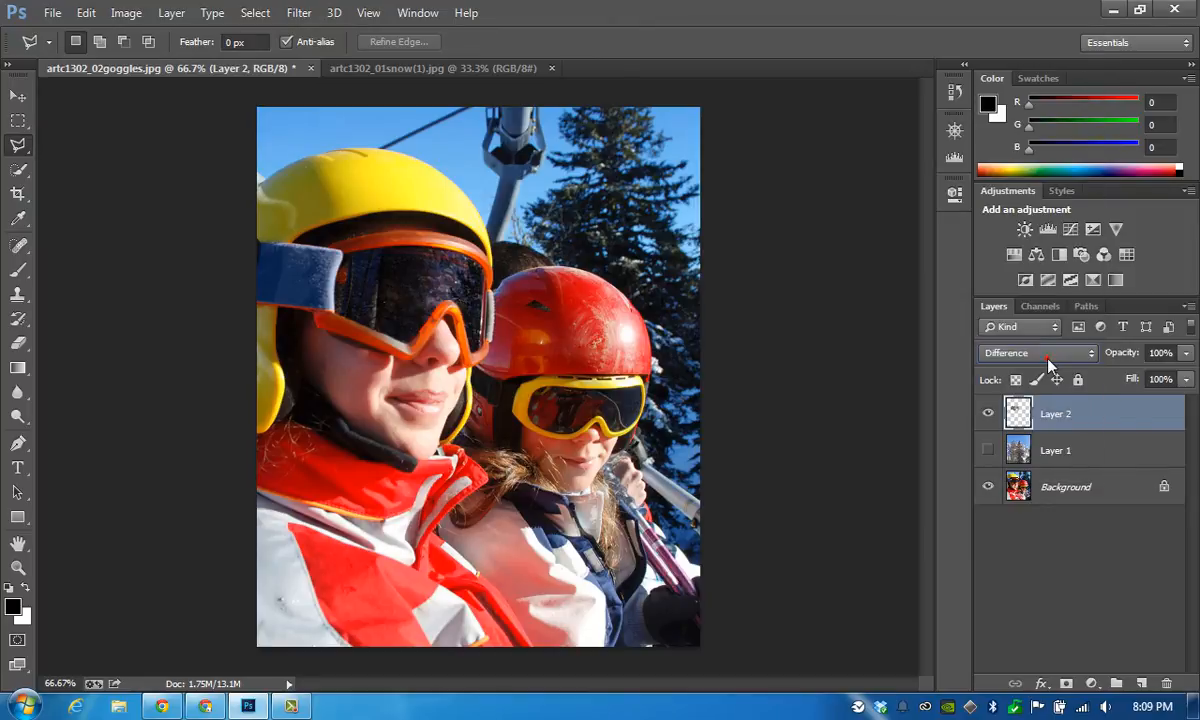
click(1058, 353)
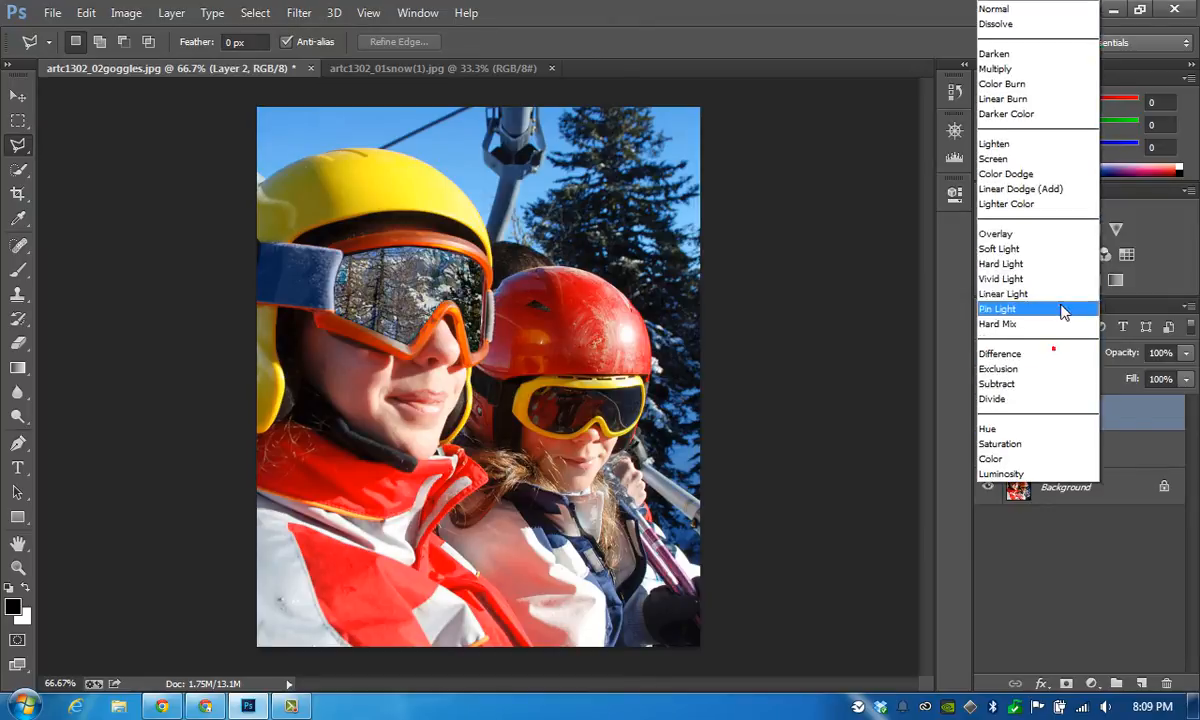
click(1035, 237)
Set the goggle reflection layer's blend mode to Screen and reduce its opacity to 15%.
click(1037, 354)
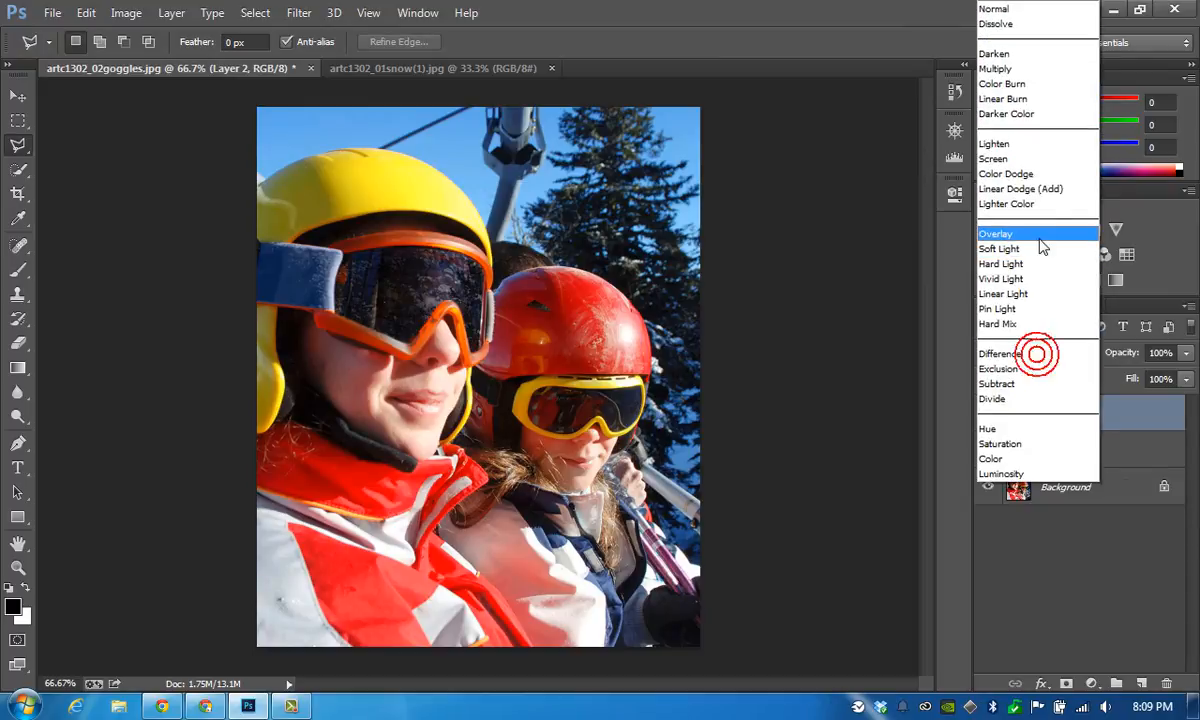
click(1020, 158)
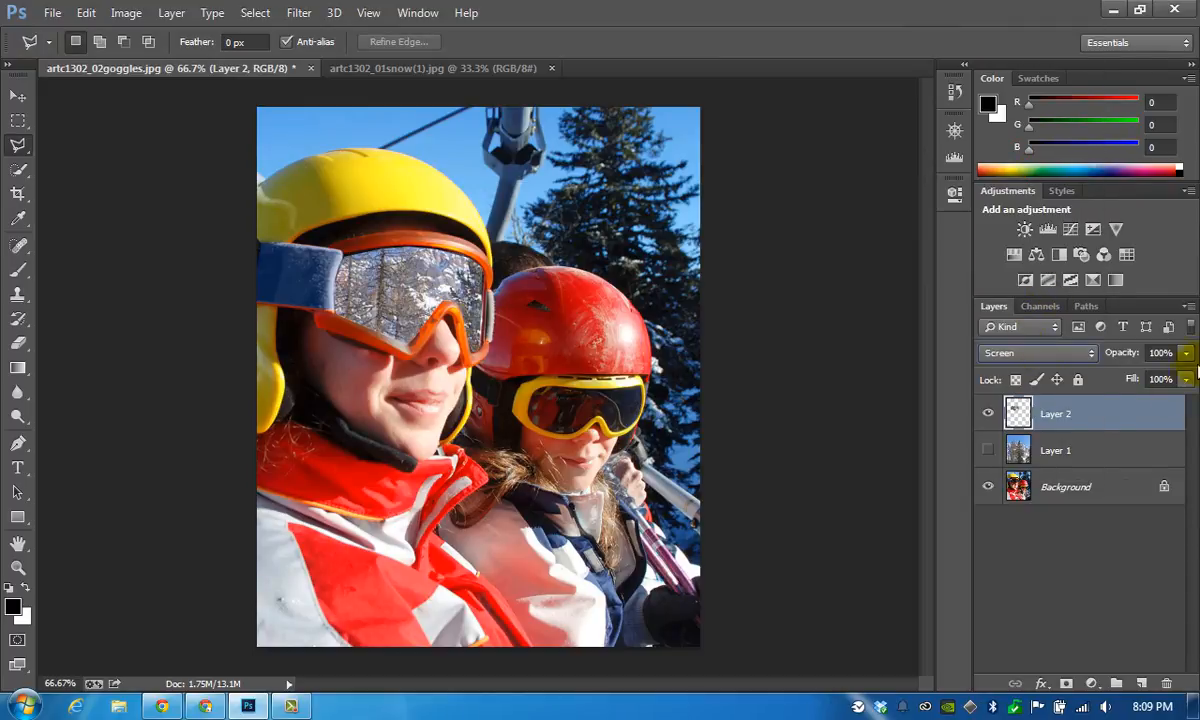
click(1186, 353)
drag(1187, 373, 1105, 376)
Set the goggle reflection layer's blend mode to Overlay and open its opacity for adjustment.
click(1058, 356)
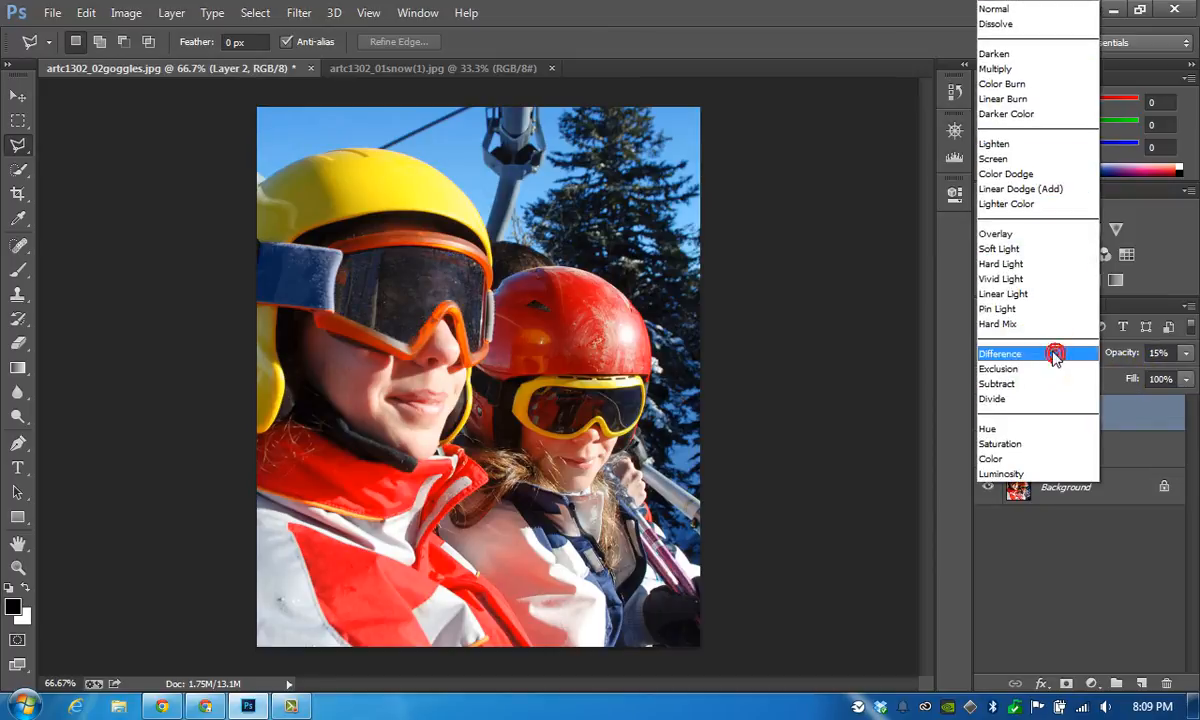
click(1025, 236)
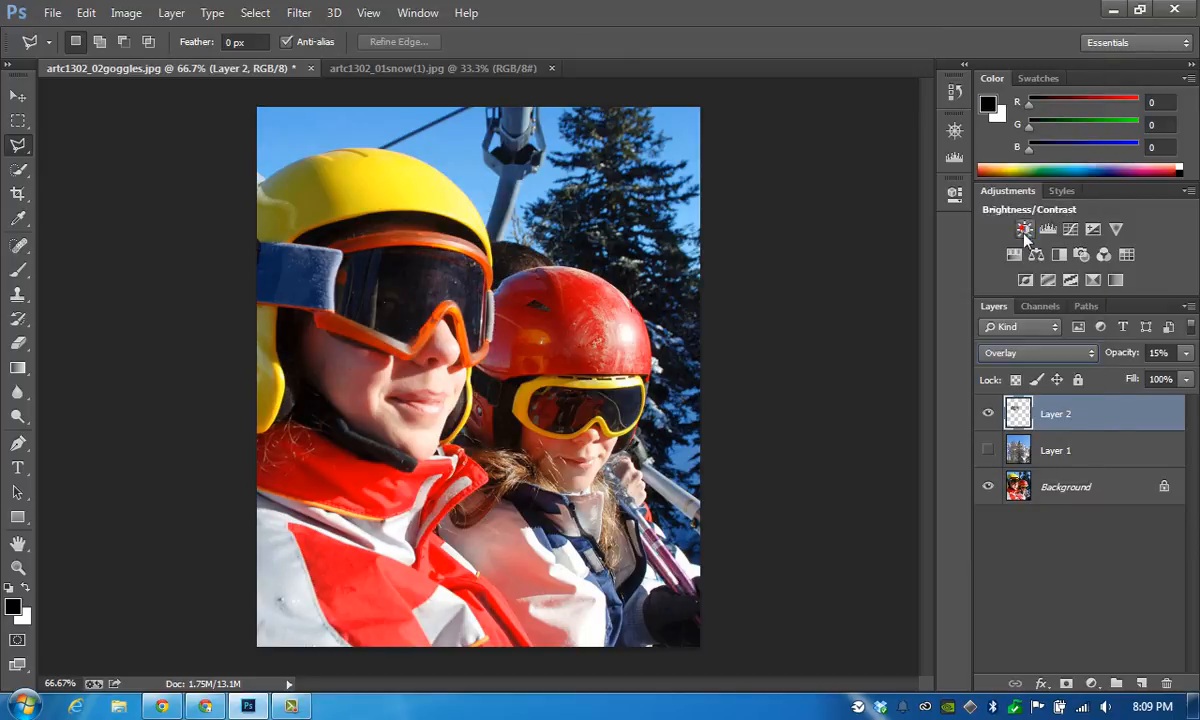
click(1187, 353)
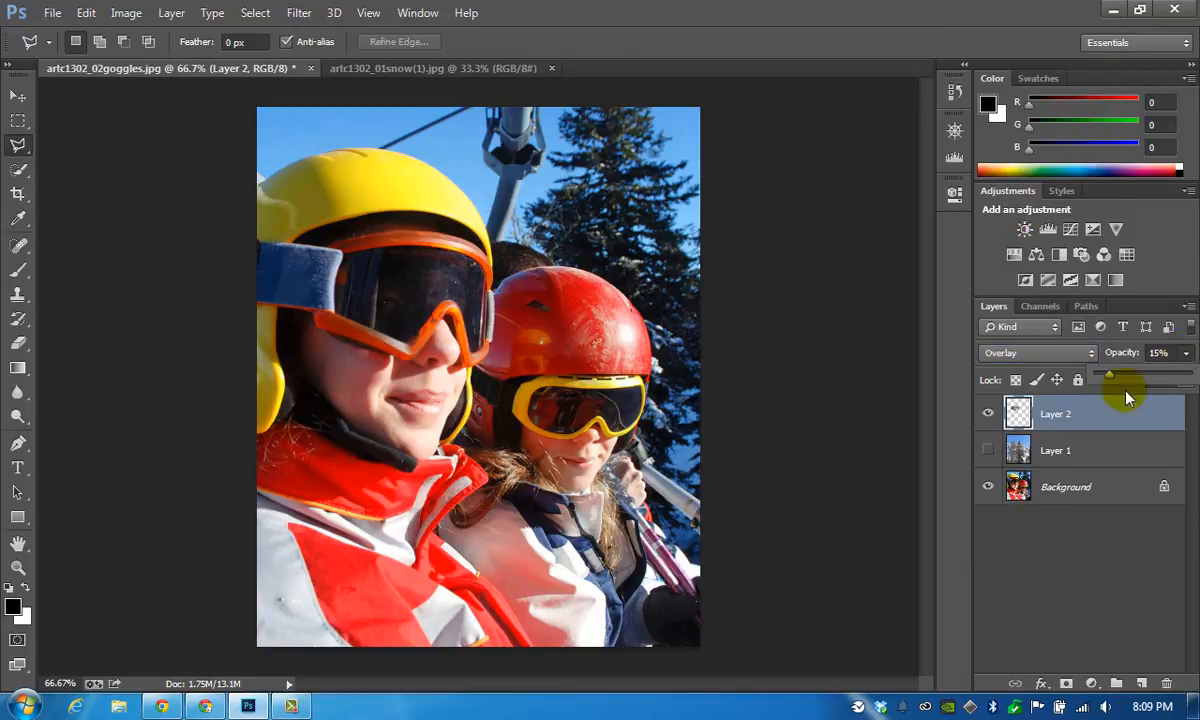